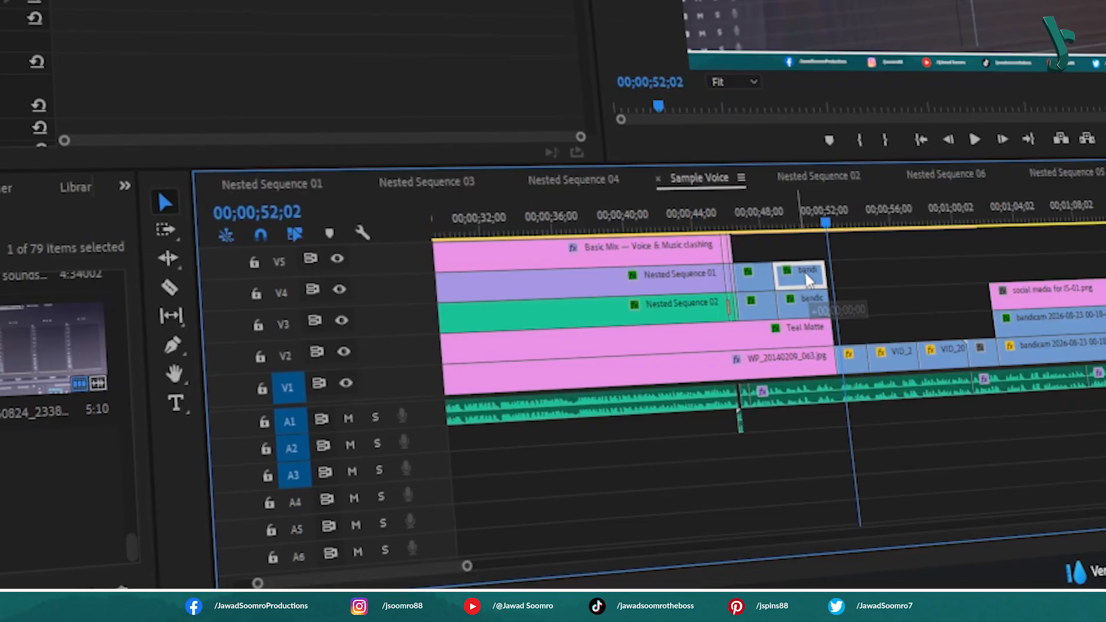
{"action": "left_click_drag", "start_coordinate": [789, 276], "coordinate": [757, 275]}
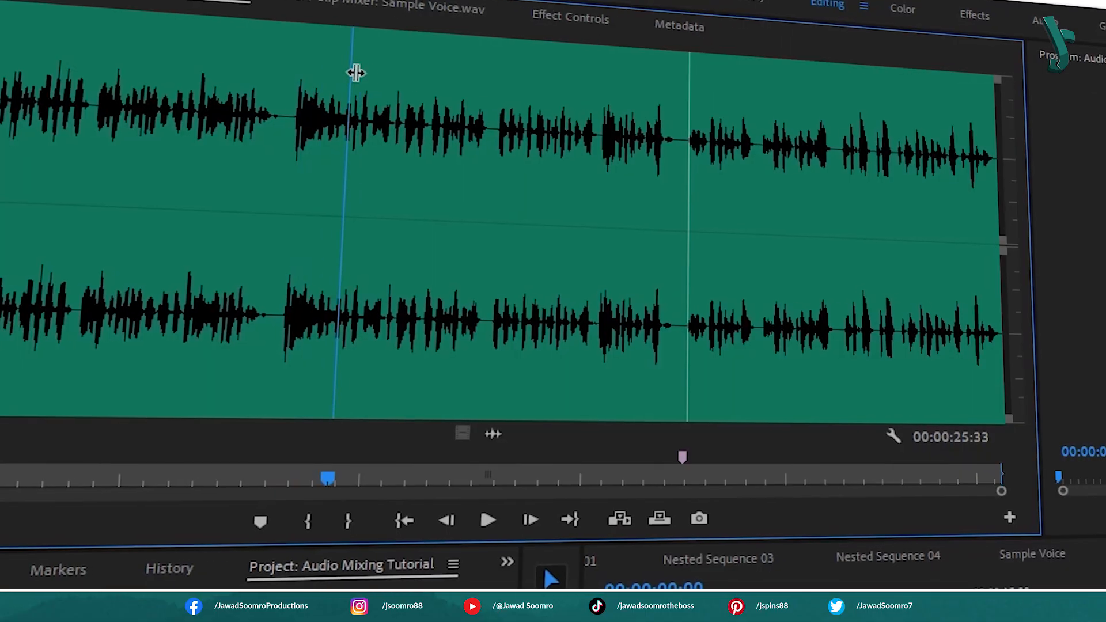
{"action": "left_click_drag", "start_coordinate": [358, 72], "coordinate": [639, 64]}
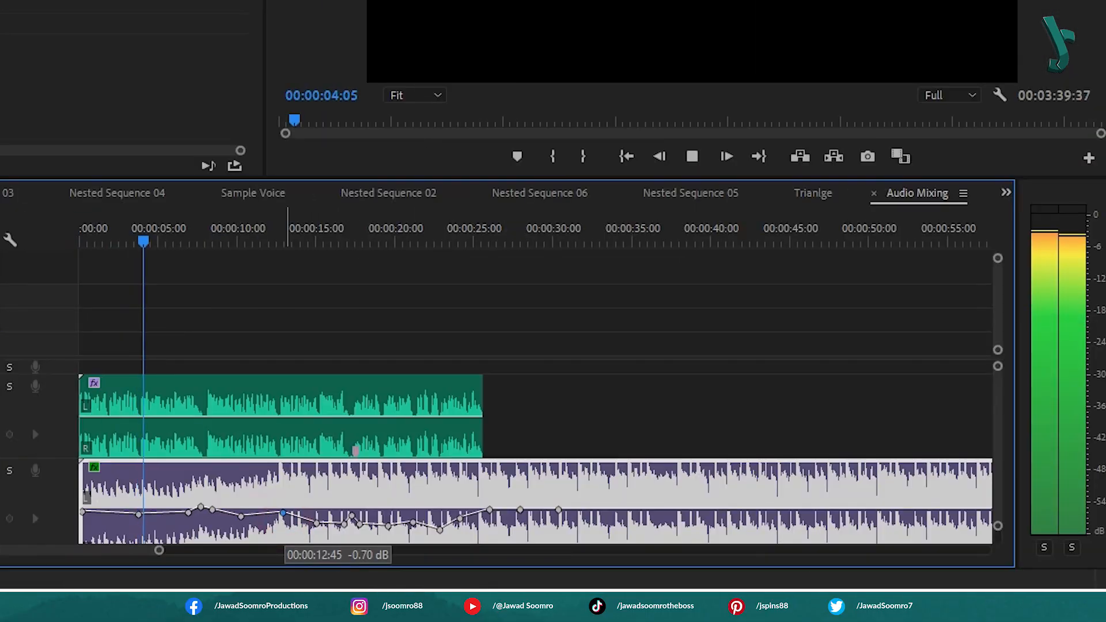
{"action": "left_click_drag", "start_coordinate": [288, 523], "coordinate": [337, 518]}
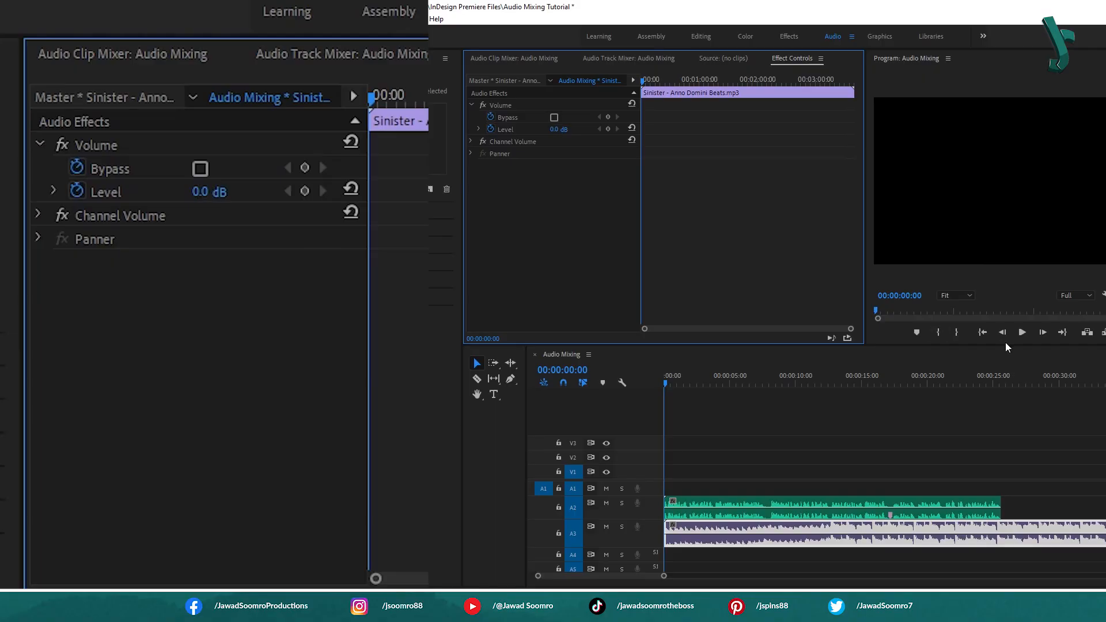
{"action": "left_click_drag", "start_coordinate": [576, 129], "coordinate": [633, 193]}
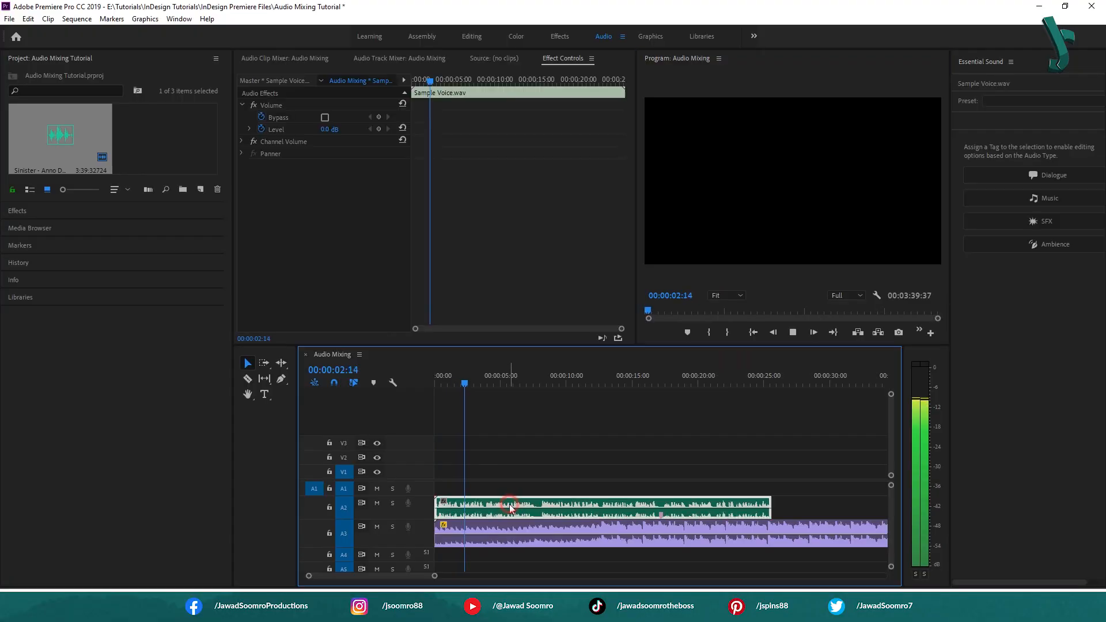
- Examine the voice and music track levels in the Audio Track Mixer during playback of the sequence
{"action": "left_click", "coordinate": [515, 531]}
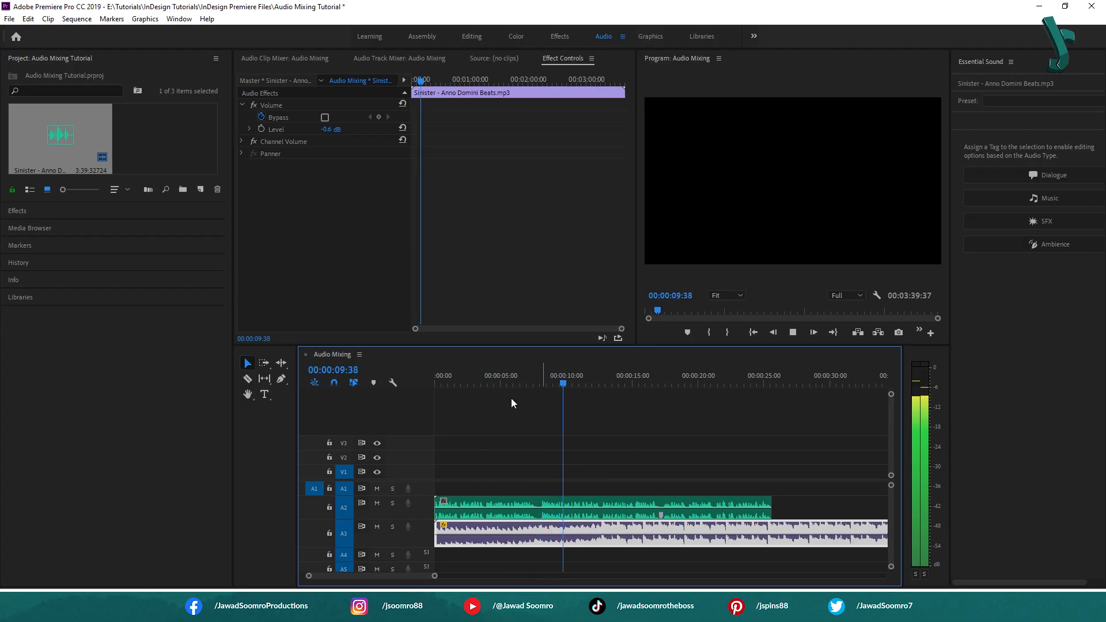
{"action": "left_click", "coordinate": [397, 58]}
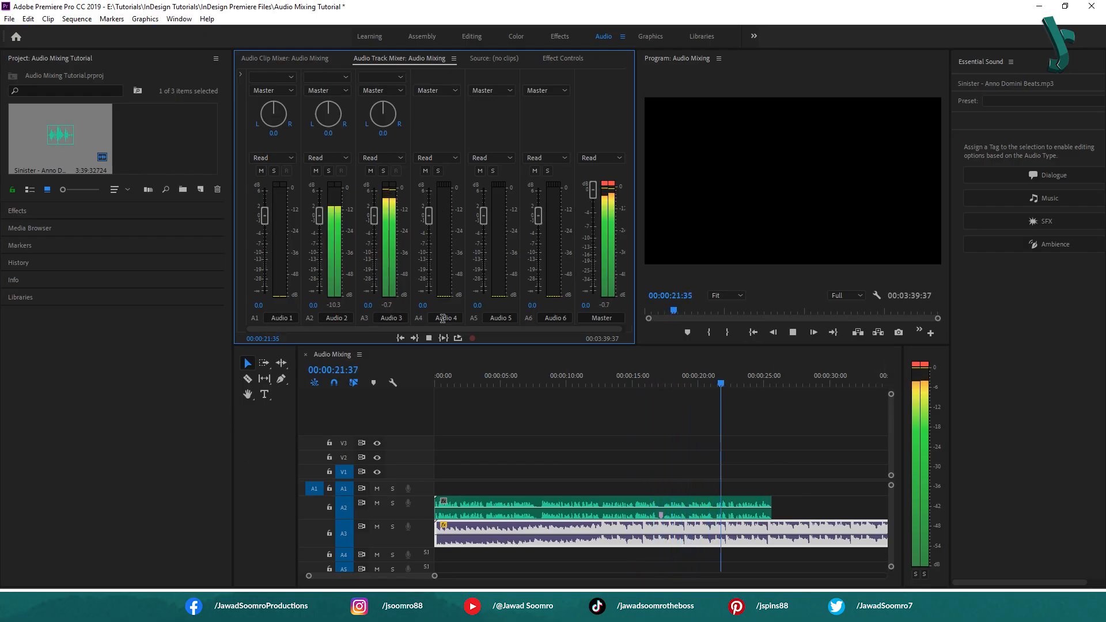
{"action": "left_click", "coordinate": [597, 510]}
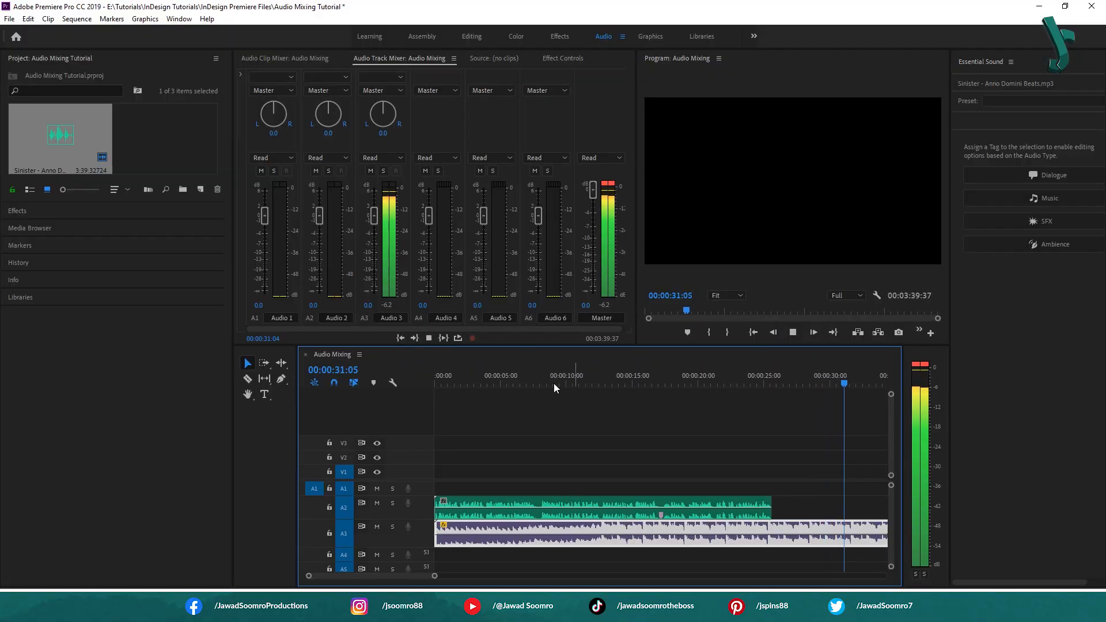
{"action": "key", "text": "space"}
{"action": "left_click", "coordinate": [318, 92]}
{"action": "left_click", "coordinate": [337, 92]}
{"action": "left_click", "coordinate": [492, 90]}
{"action": "left_click", "coordinate": [491, 103]}
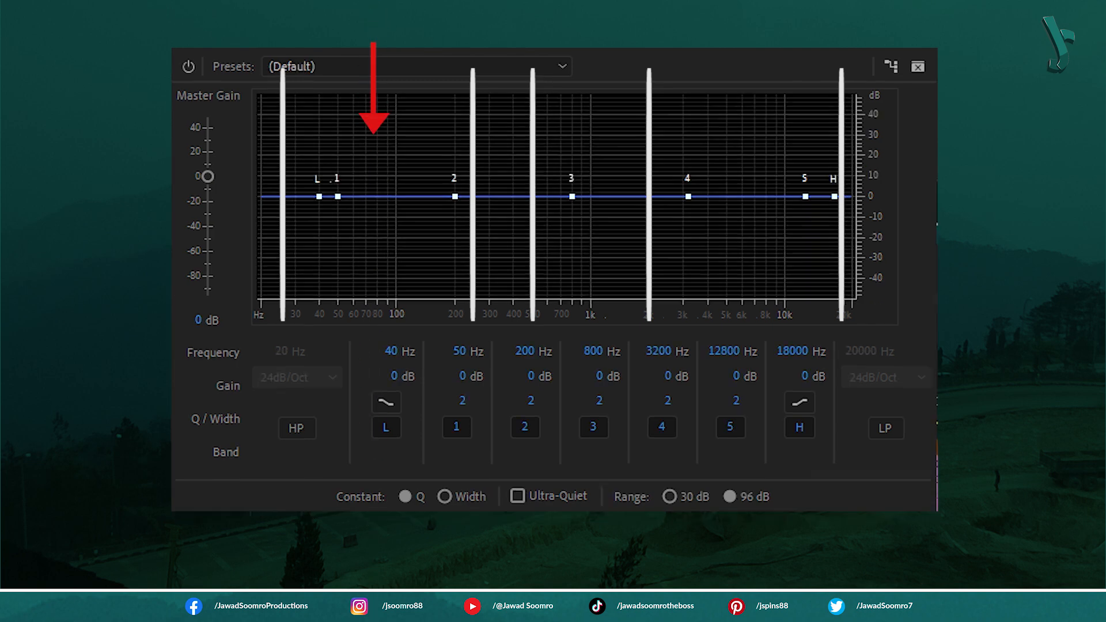
{"action": "key", "text": "space"}
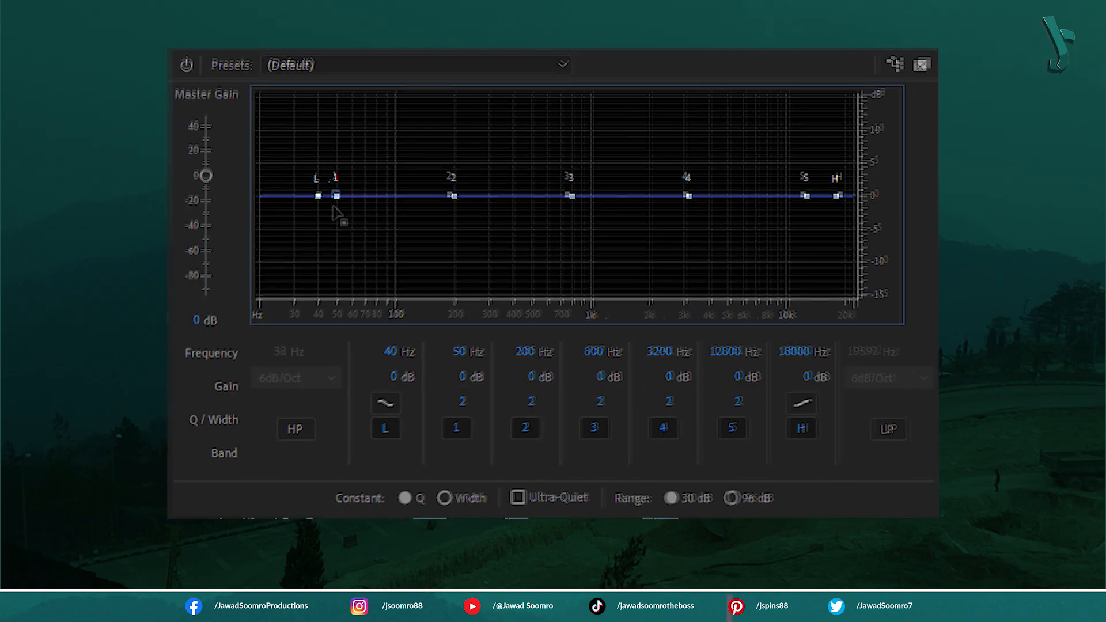
- Lower bands 1 to 5 of the Parametric Equalizer curve, with bands 1 and 2 at about -3 dB
{"action": "mouse_move", "coordinate": [334, 195]}
{"action": "left_mouse_down"}
{"action": "mouse_move", "coordinate": [343, 227]}
{"action": "mouse_move", "coordinate": [334, 214]}
{"action": "left_mouse_up"}
{"action": "left_click_drag", "start_coordinate": [450, 195], "coordinate": [452, 220]}
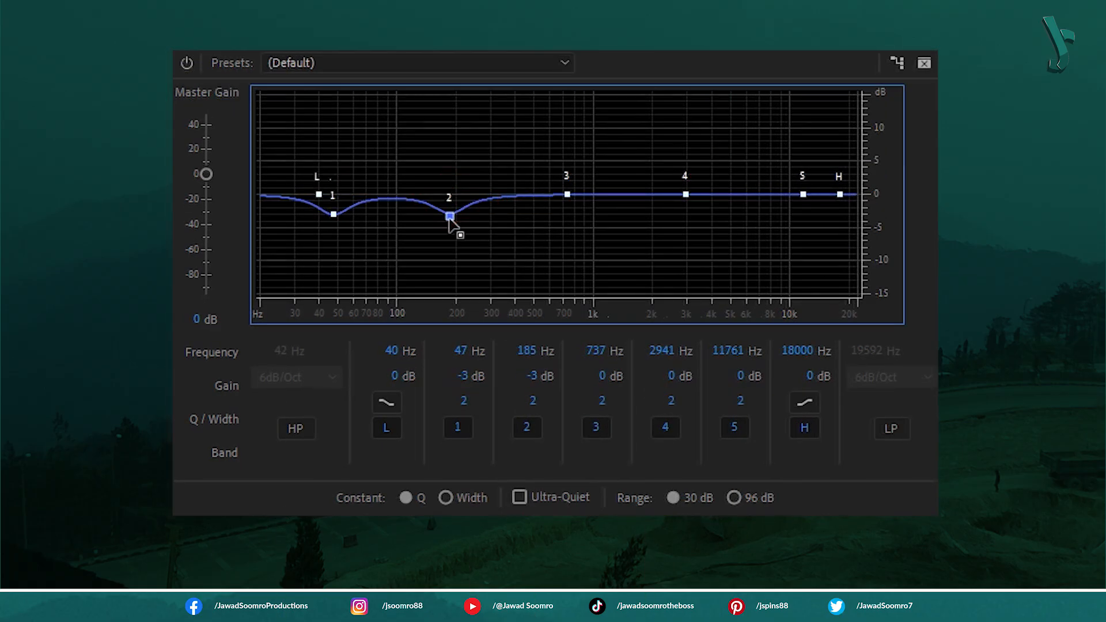
{"action": "left_click_drag", "start_coordinate": [565, 195], "coordinate": [558, 221]}
{"action": "left_click_drag", "start_coordinate": [685, 194], "coordinate": [689, 222]}
{"action": "left_click_drag", "start_coordinate": [802, 195], "coordinate": [799, 225]}
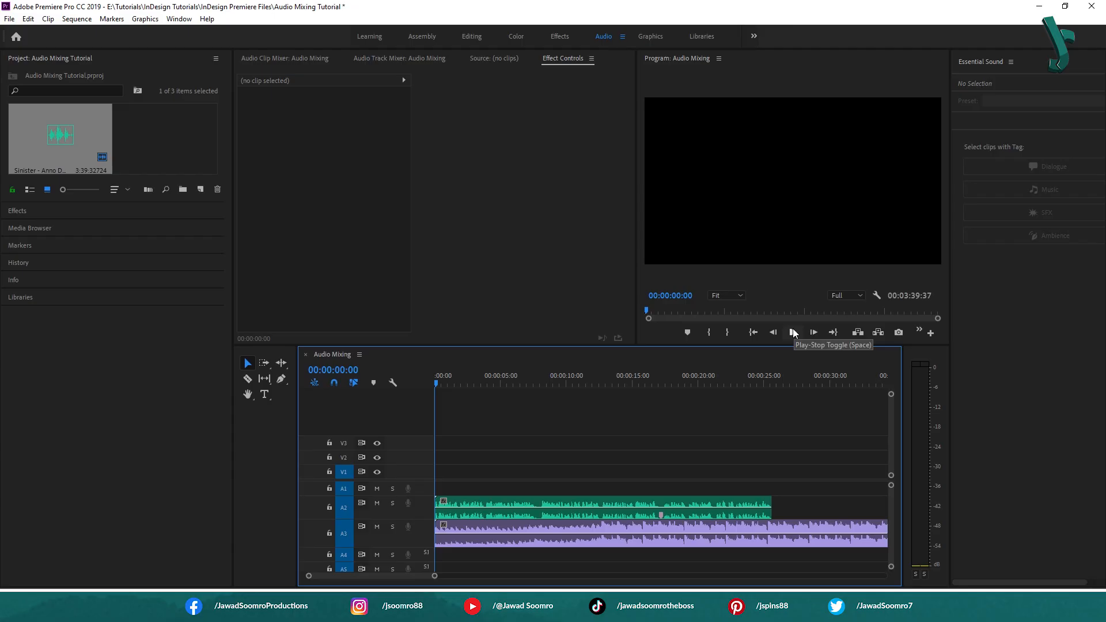
- Play the sequence to check the combined voice and music loudness on the audio meters, and return to the start
{"action": "left_click", "coordinate": [792, 330]}
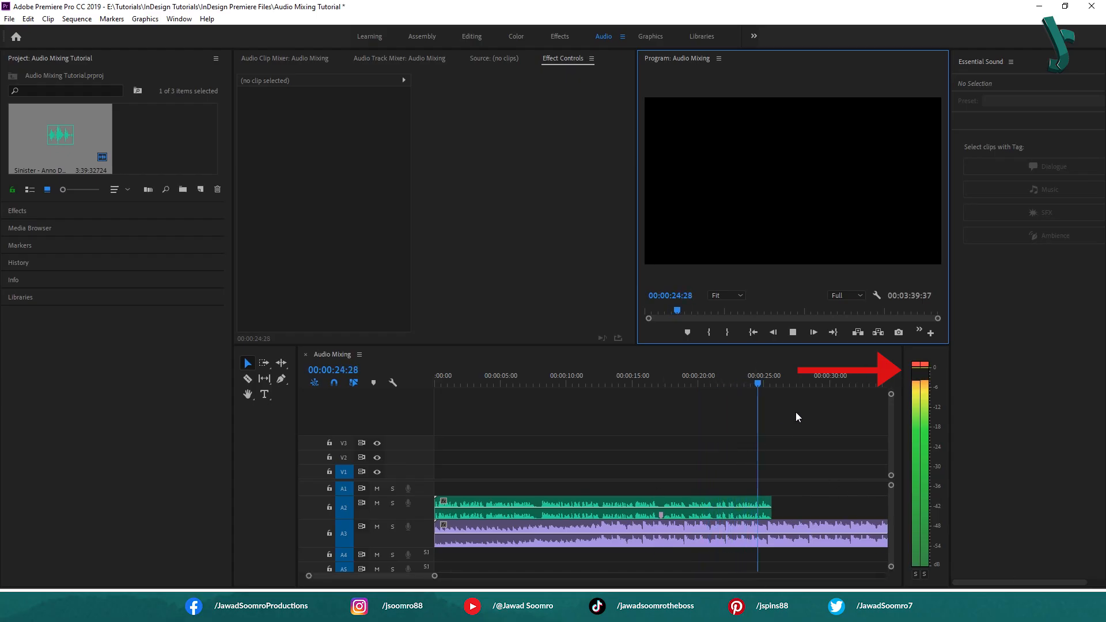
{"action": "left_click", "coordinate": [794, 334]}
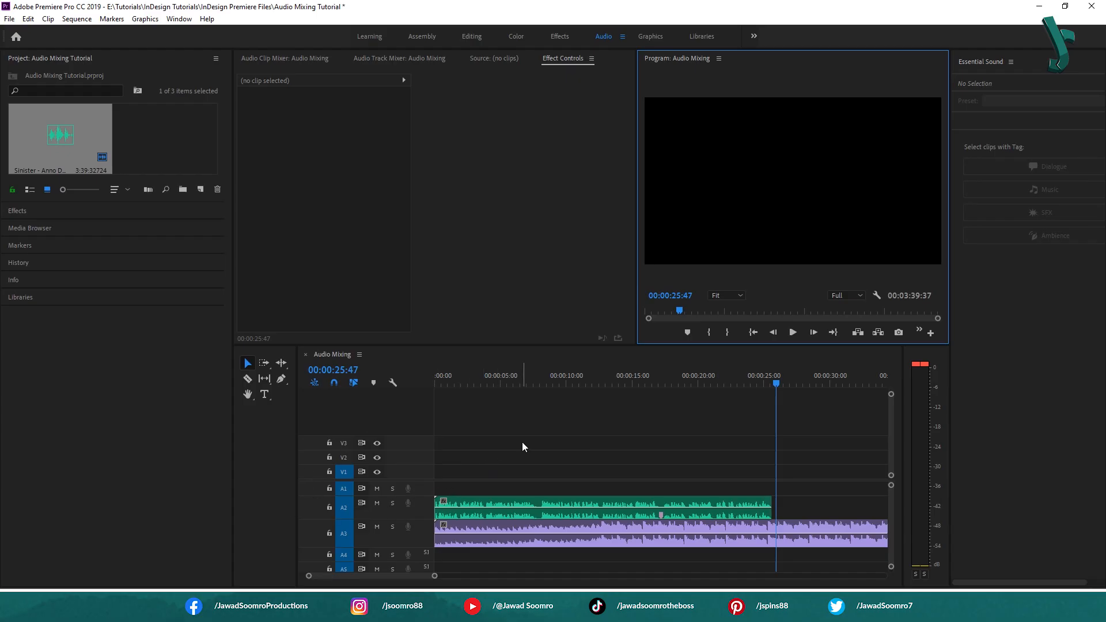
{"action": "left_click", "coordinate": [365, 374]}
{"action": "key", "text": "Home"}
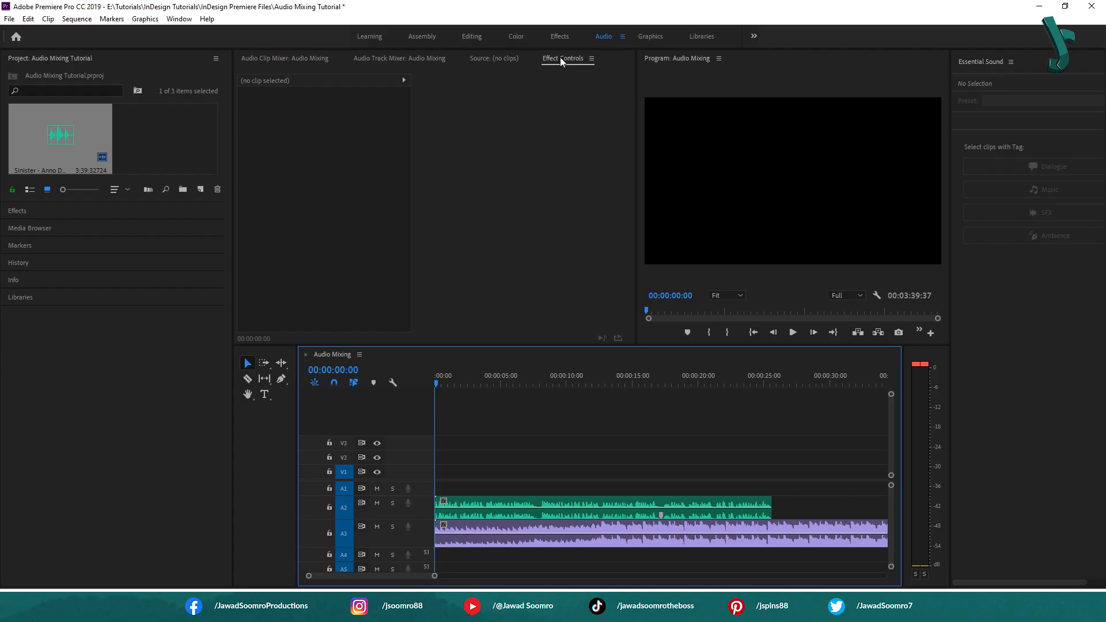
- Search the effects for "parametric" and apply Parametric Equalizer to the Sinister - Anno Domini Beats.mp3 clip on track A3
{"action": "left_click", "coordinate": [14, 212]}
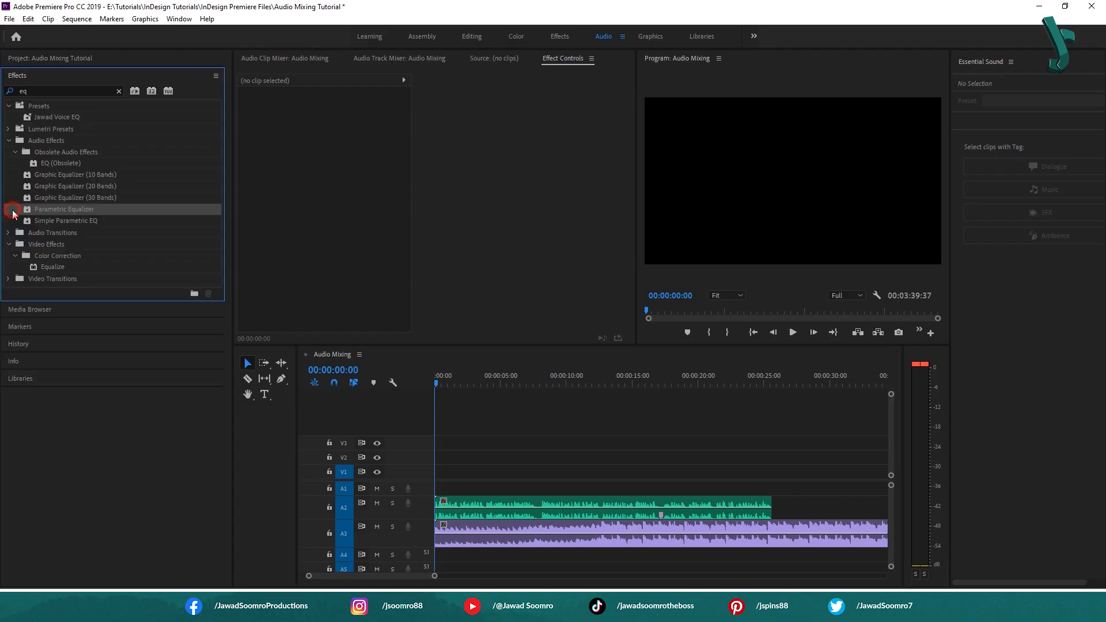
{"action": "type", "text": "parametric"}
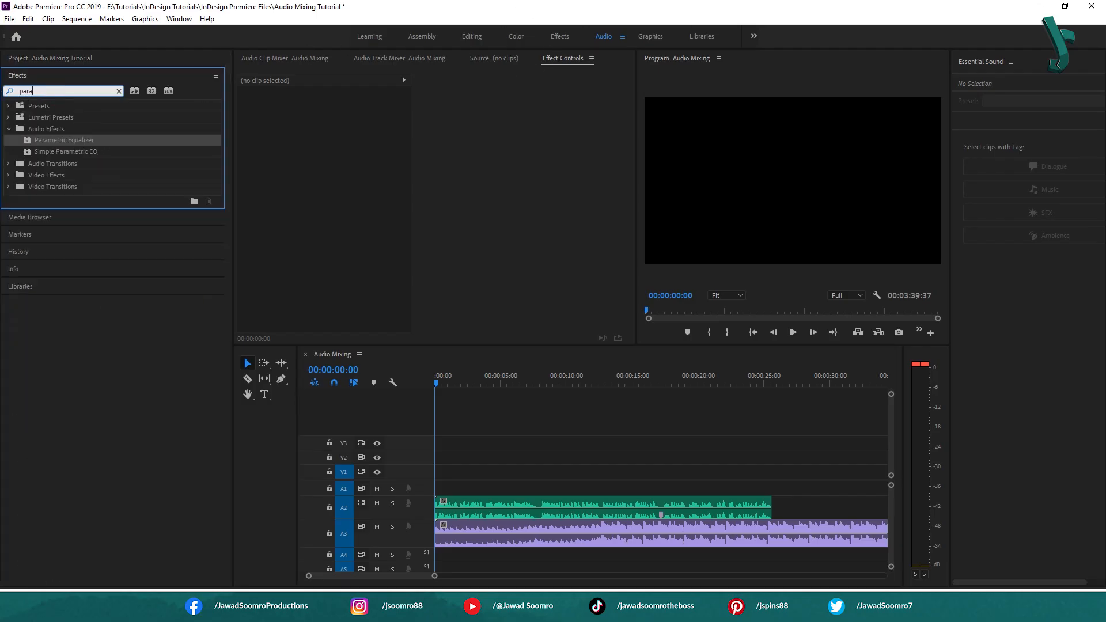
{"action": "left_click", "coordinate": [84, 141]}
{"action": "left_click_drag", "start_coordinate": [365, 332], "coordinate": [503, 541]}
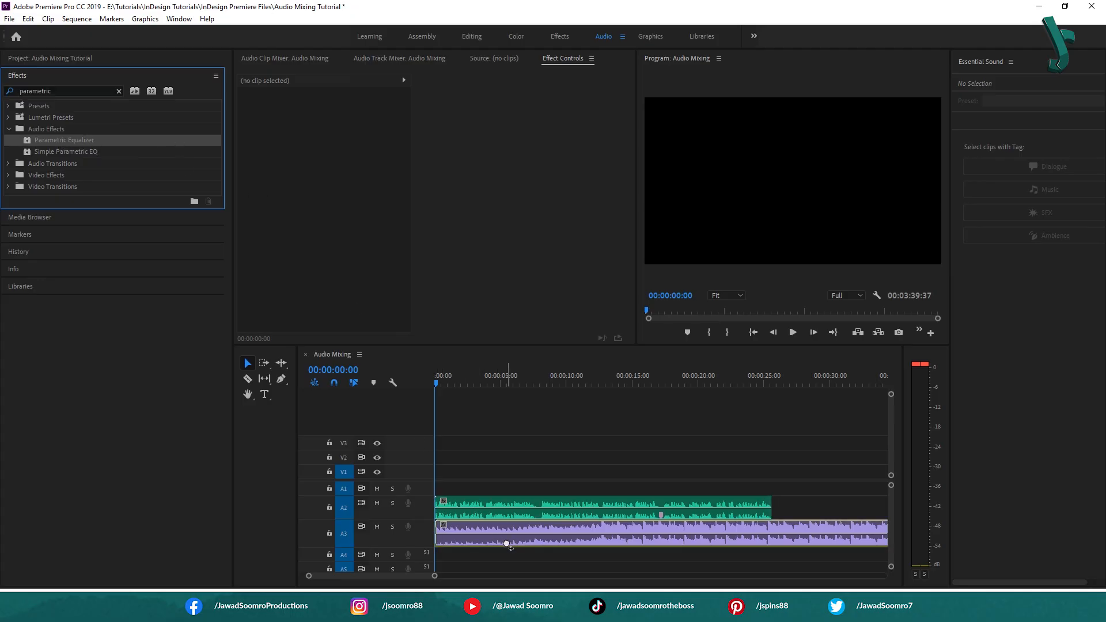
{"action": "left_click_drag", "start_coordinate": [507, 544], "coordinate": [508, 545]}
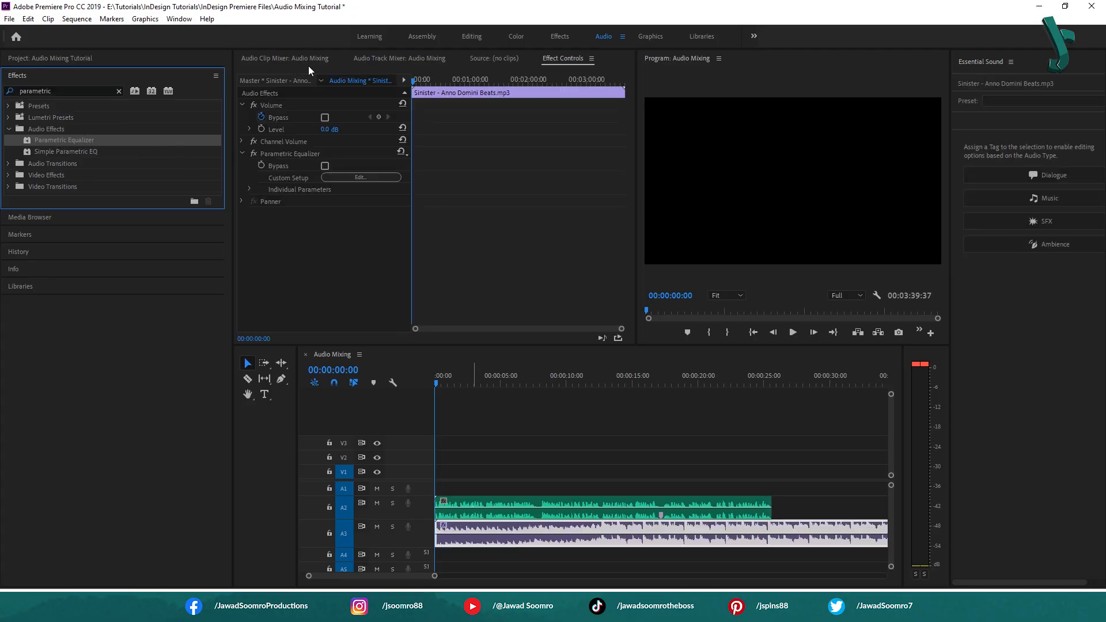
{"action": "left_click", "coordinate": [563, 542]}
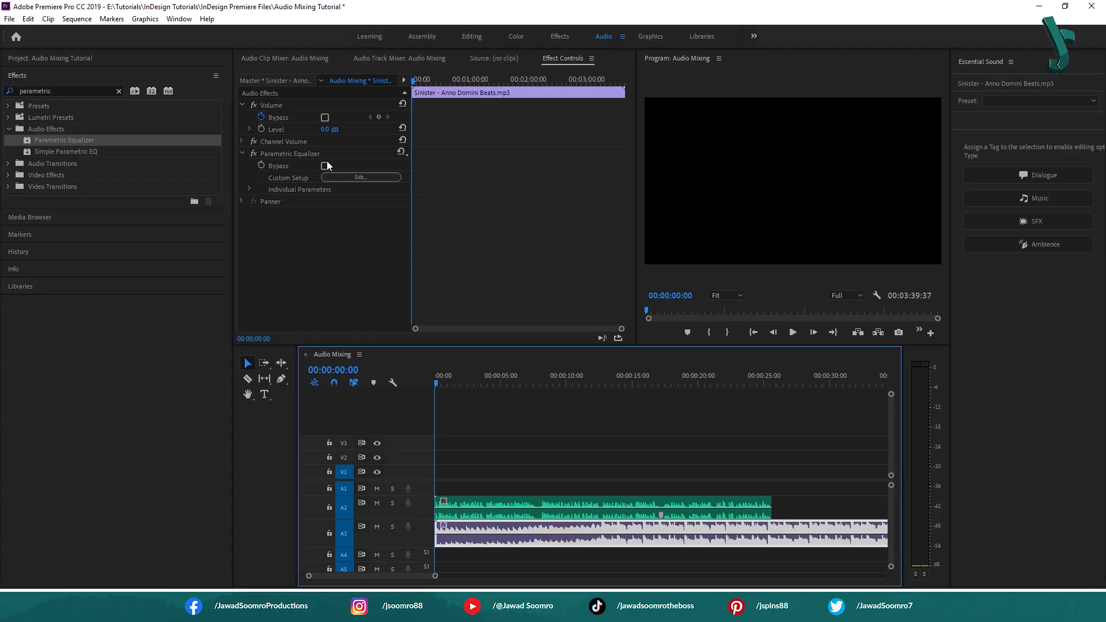
- Open the Parametric Equalizer's custom setup, lower band 4 to about -14 dB near 3048 Hz, and listen to the music
{"action": "left_click", "coordinate": [378, 177]}
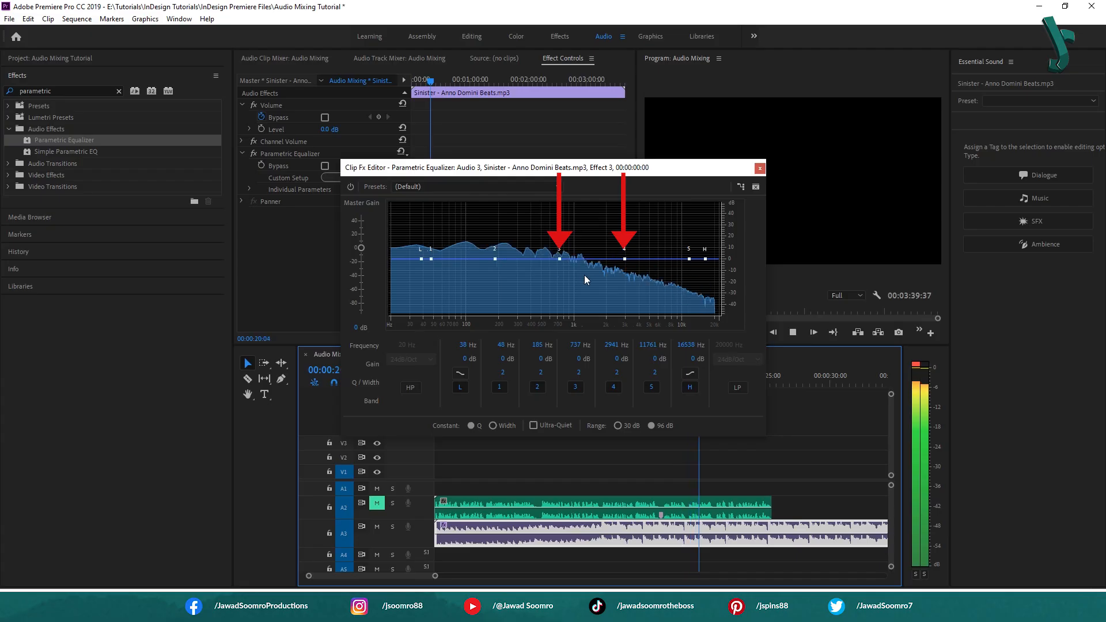
{"action": "left_click", "coordinate": [629, 260]}
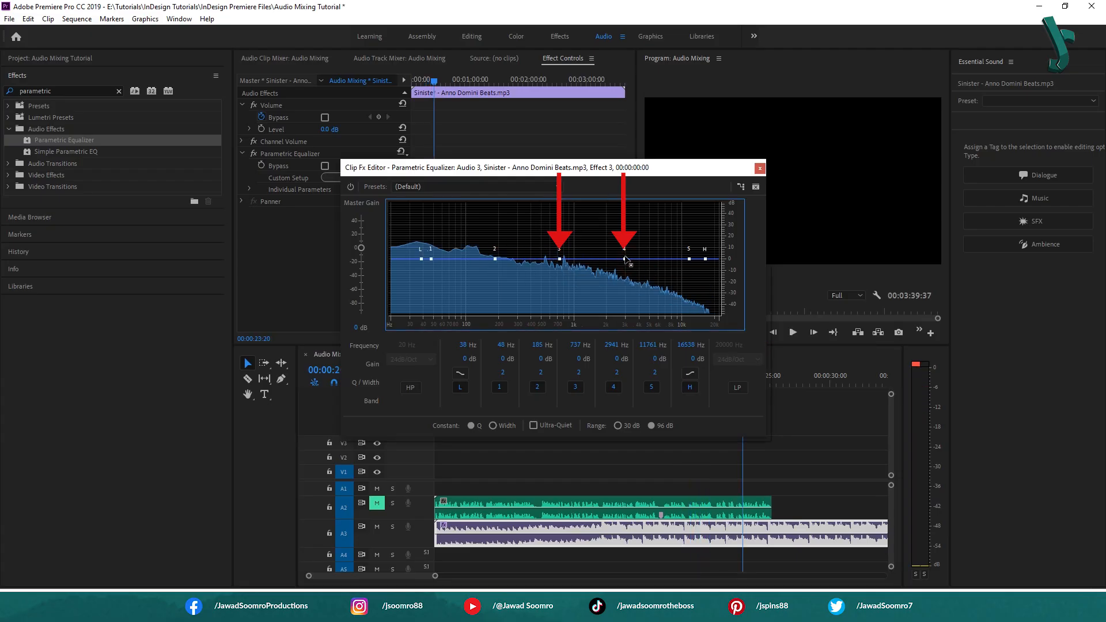
{"action": "left_click_drag", "start_coordinate": [626, 260], "coordinate": [628, 277]}
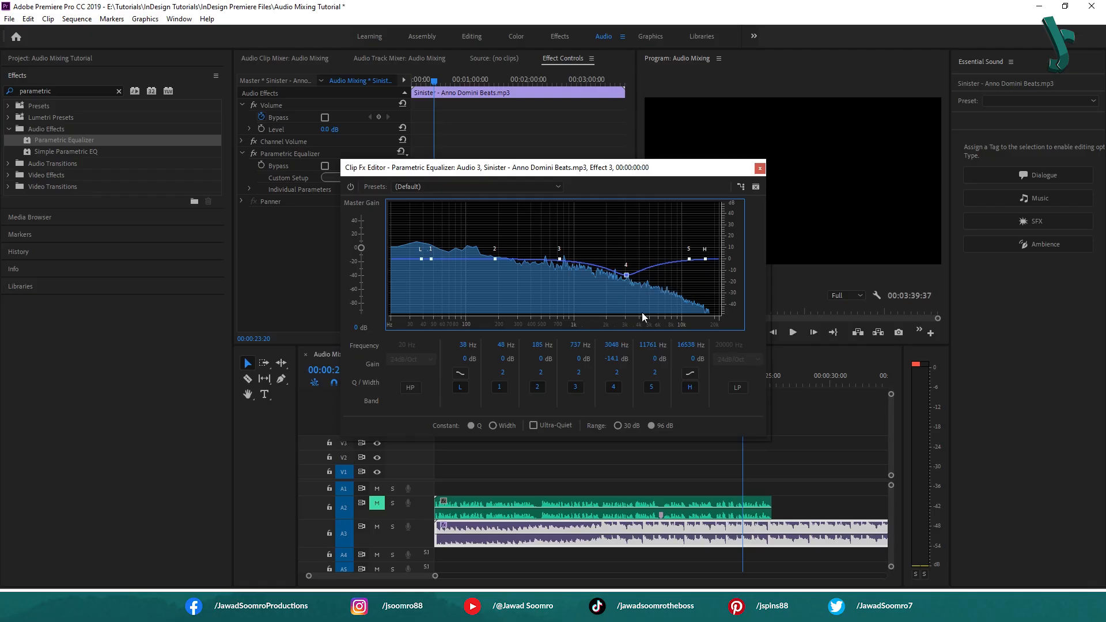
{"action": "key", "text": "space"}
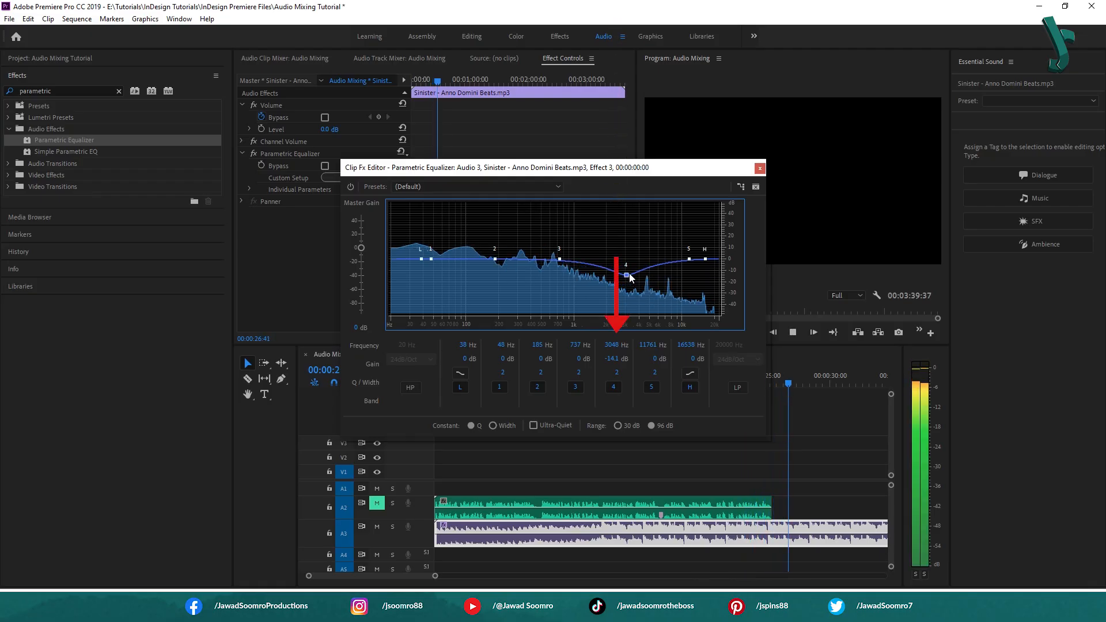
{"action": "key", "text": "space"}
- Set equalizer band 4 to 2941 Hz with a gain of -20.9 dB and a Q of 11.7
{"action": "left_click", "coordinate": [612, 344]}
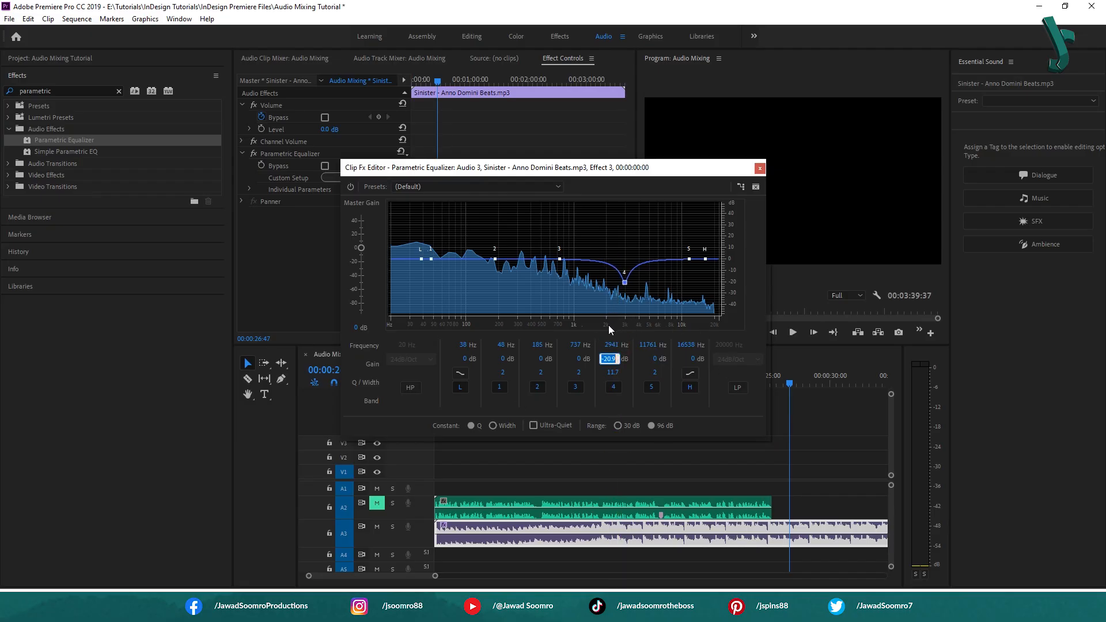
{"action": "left_click_drag", "start_coordinate": [625, 282], "coordinate": [616, 286]}
{"action": "key", "text": "ctrl+z"}
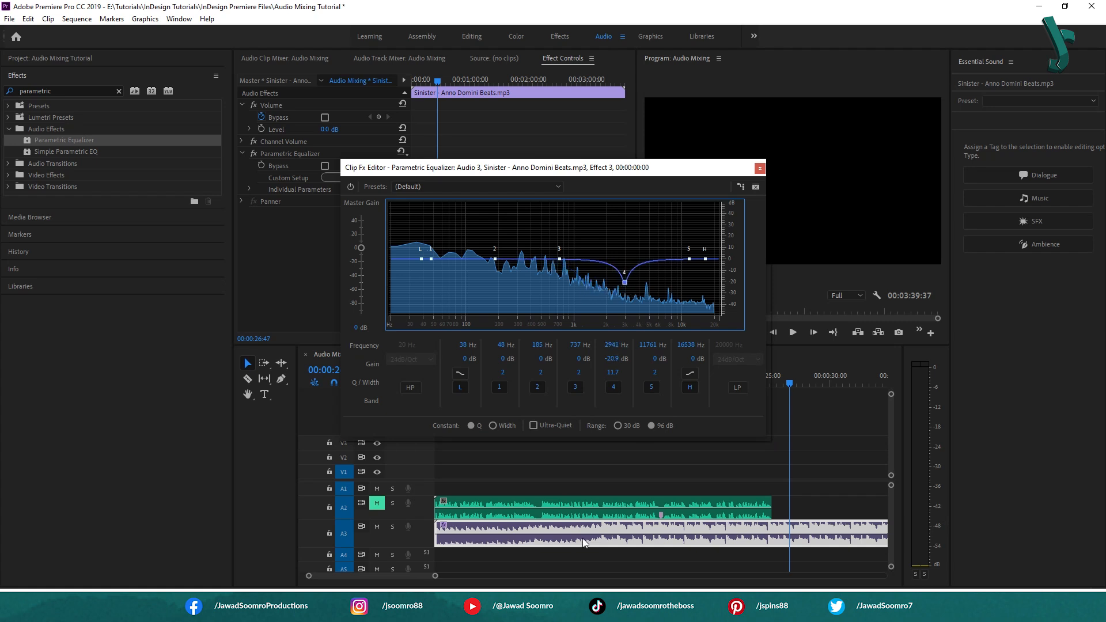
- Set the equalizer's master gain to -4 dB and play the sequence from the start
{"action": "left_click", "coordinate": [360, 328]}
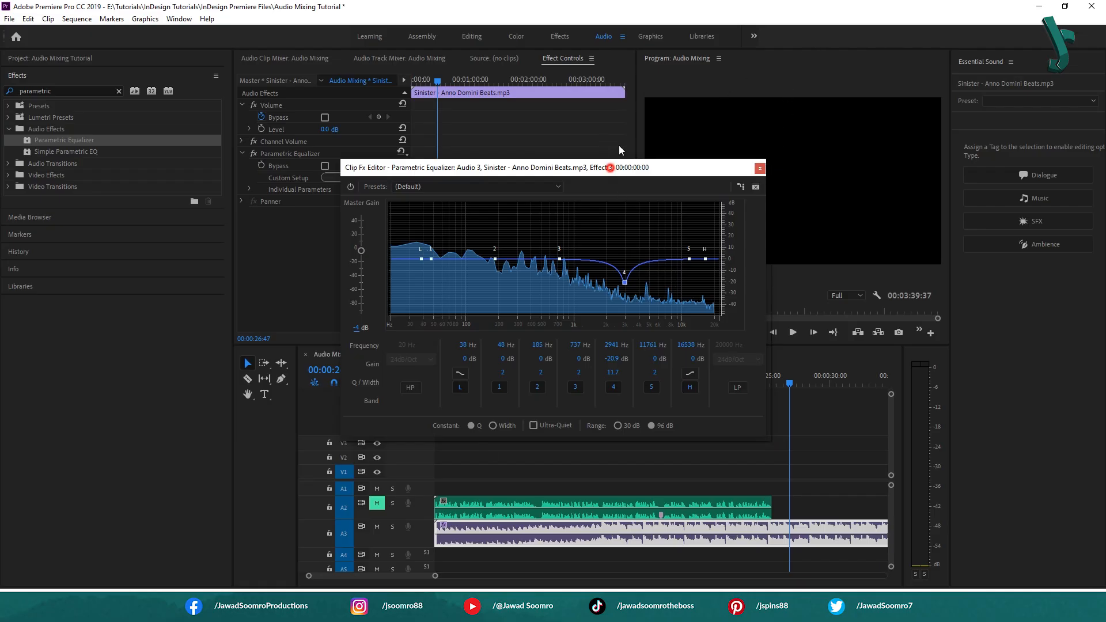
{"action": "left_click_drag", "start_coordinate": [618, 166], "coordinate": [664, 94]}
{"action": "left_click_drag", "start_coordinate": [470, 379], "coordinate": [420, 400]}
{"action": "key", "text": "space"}
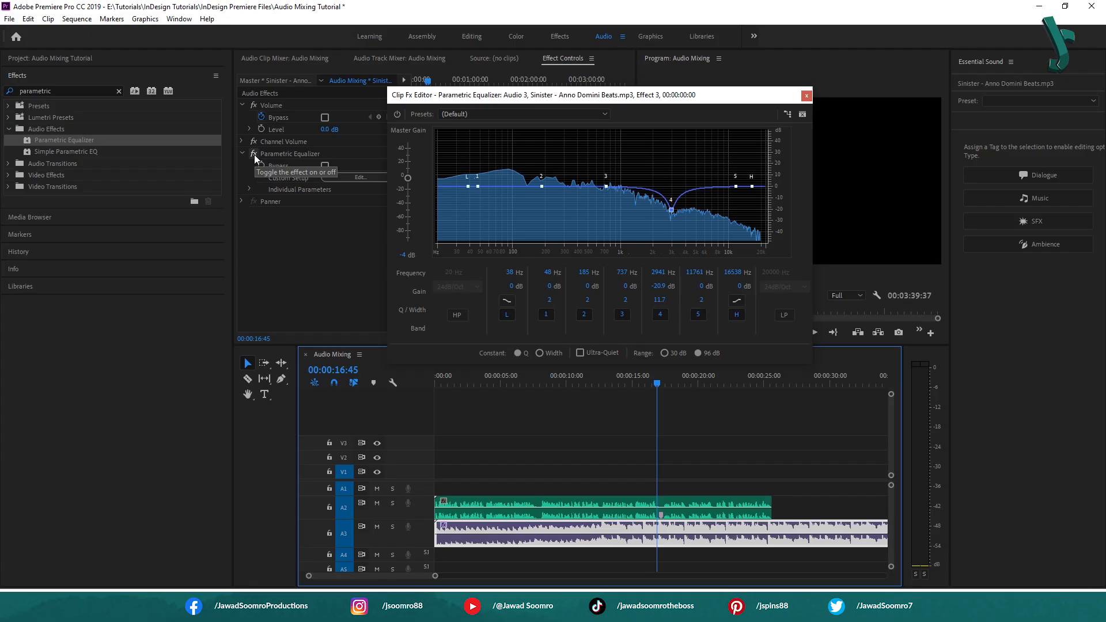
- Compare the mix with the Parametric Equalizer switched off and on, playing the sequence from the start each time
{"action": "left_click_drag", "start_coordinate": [448, 382], "coordinate": [435, 382]}
{"action": "left_click", "coordinate": [253, 156]}
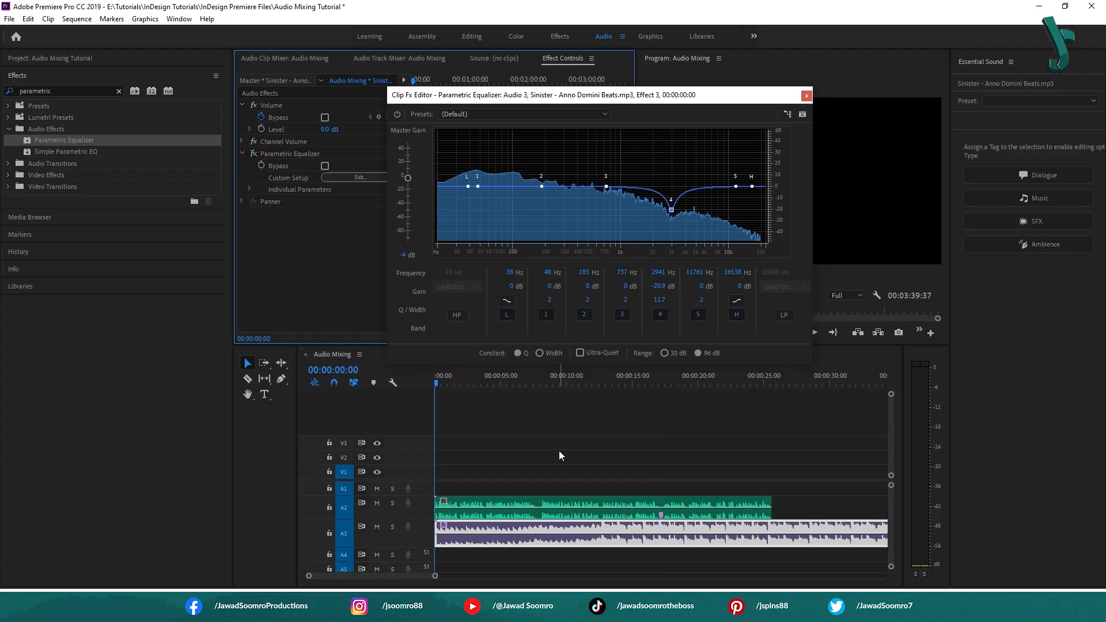
{"action": "key", "text": "space"}
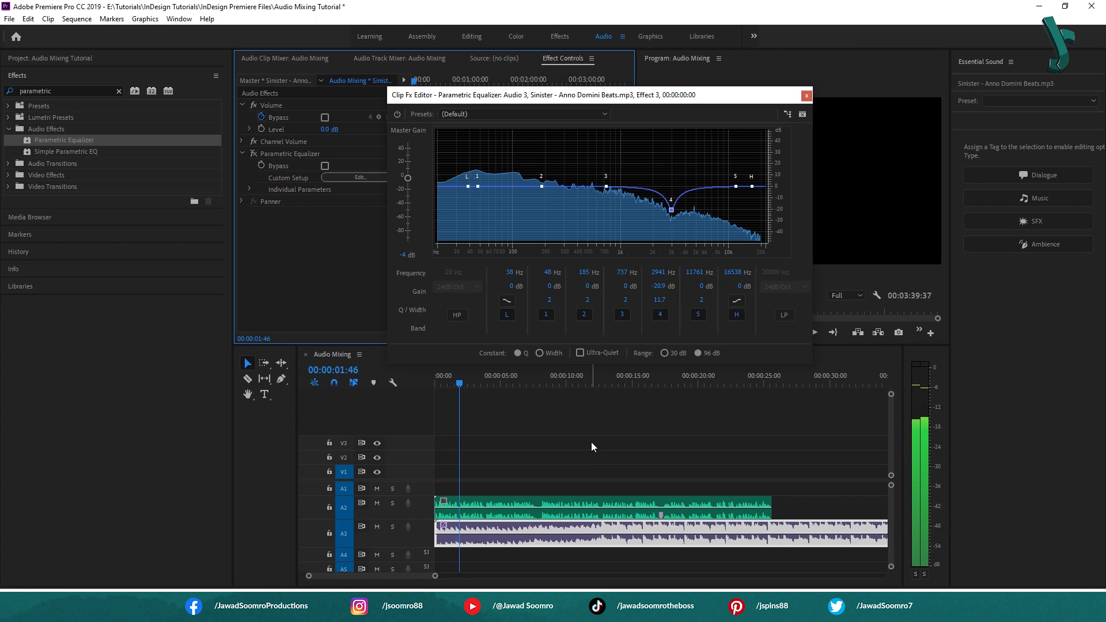
{"action": "left_click", "coordinate": [254, 153]}
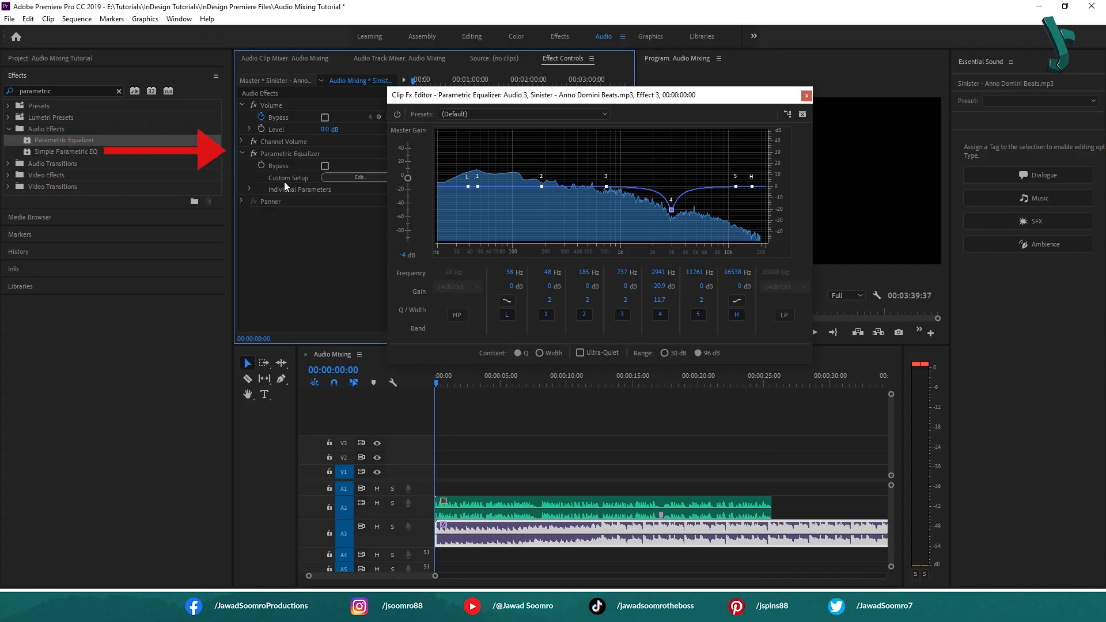
{"action": "key", "text": "space"}
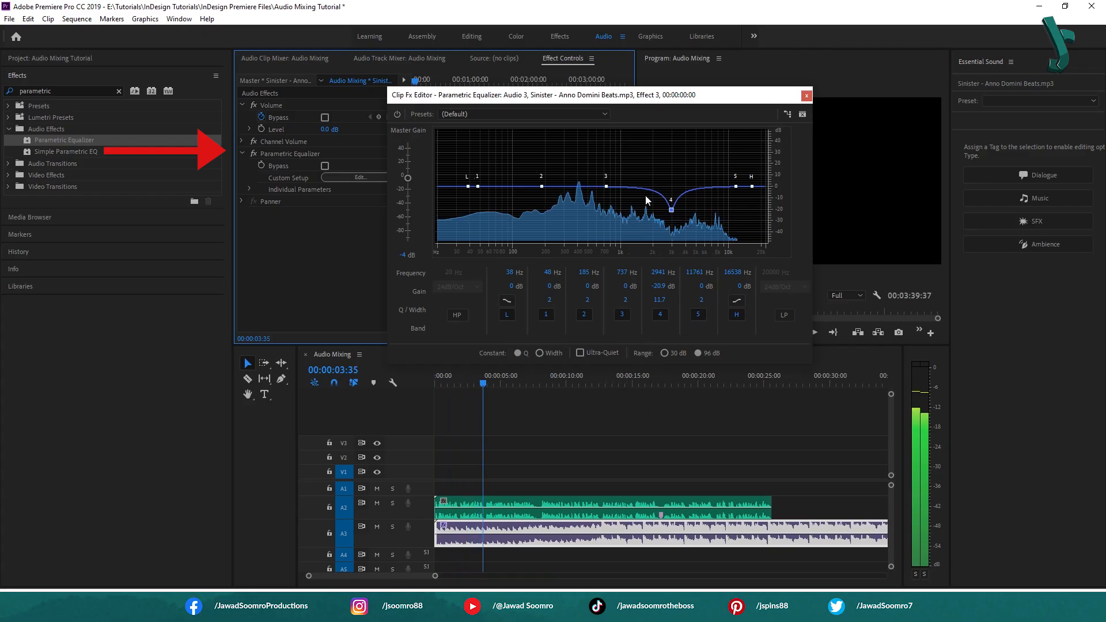
- Set equalizer band 4's gain to -21 dB and its Q to 12
{"action": "mouse_move", "coordinate": [677, 218]}
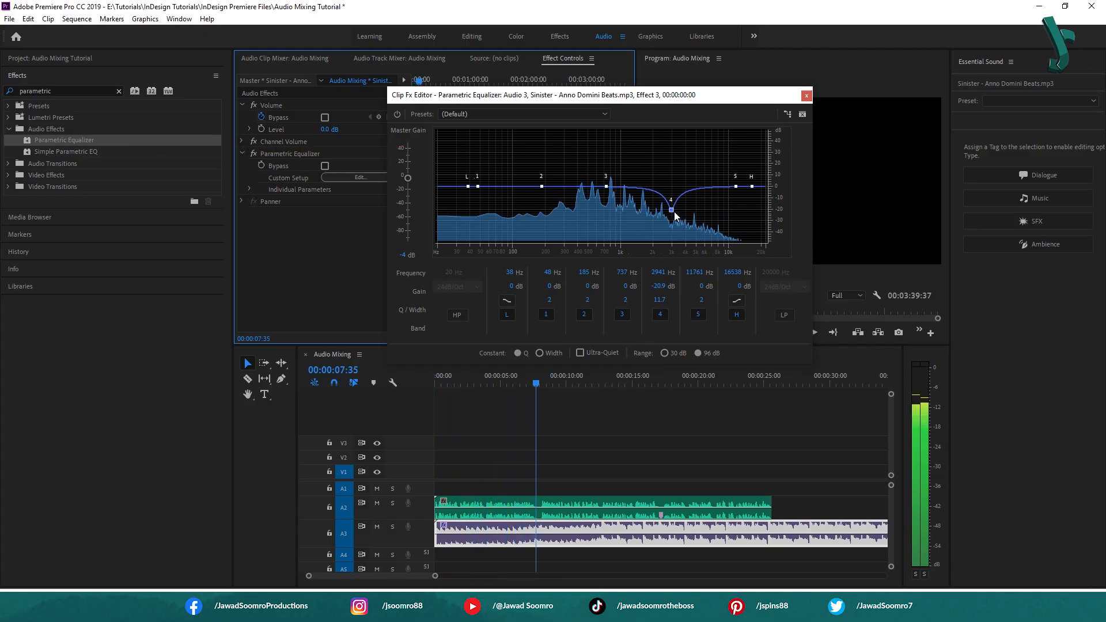
{"action": "left_click", "coordinate": [666, 288]}
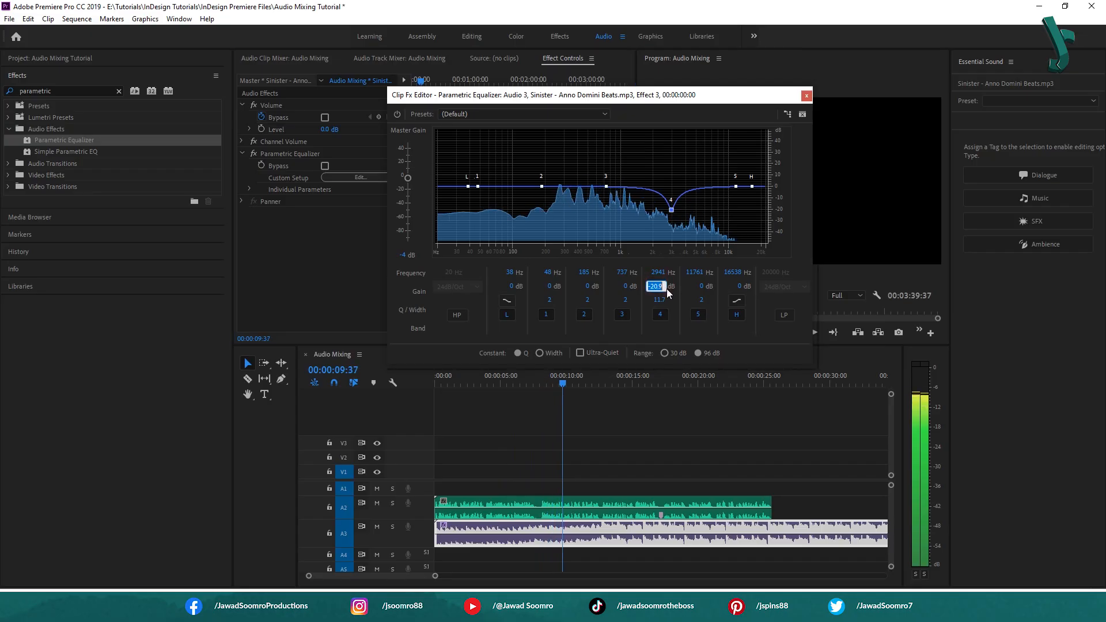
{"action": "key", "text": "Tab"}
{"action": "type", "text": "12"}
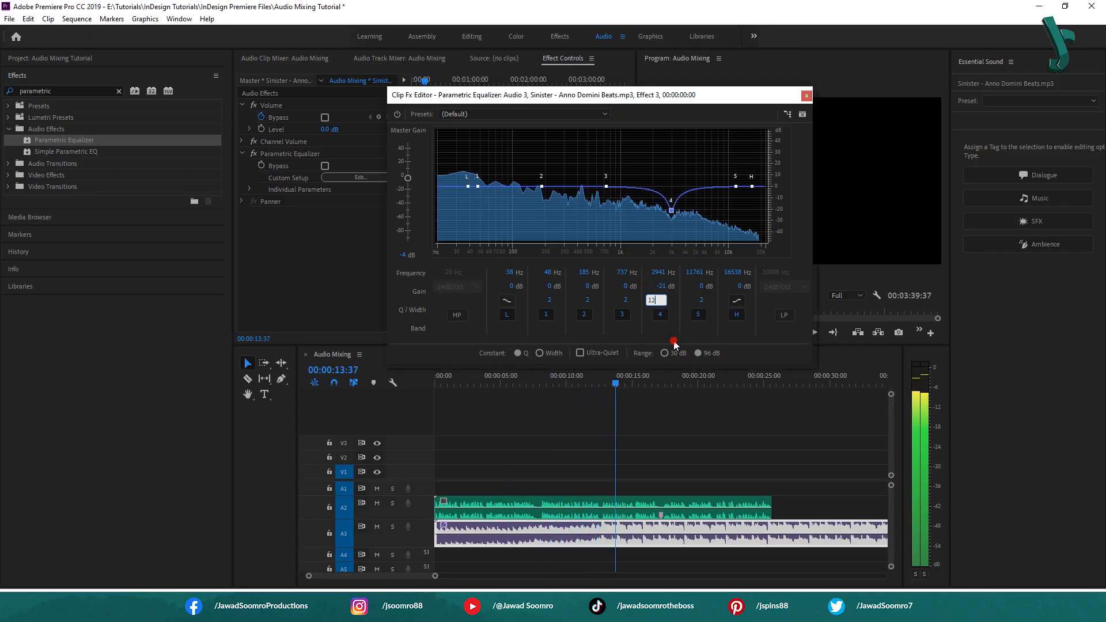
{"action": "key", "text": "Return"}
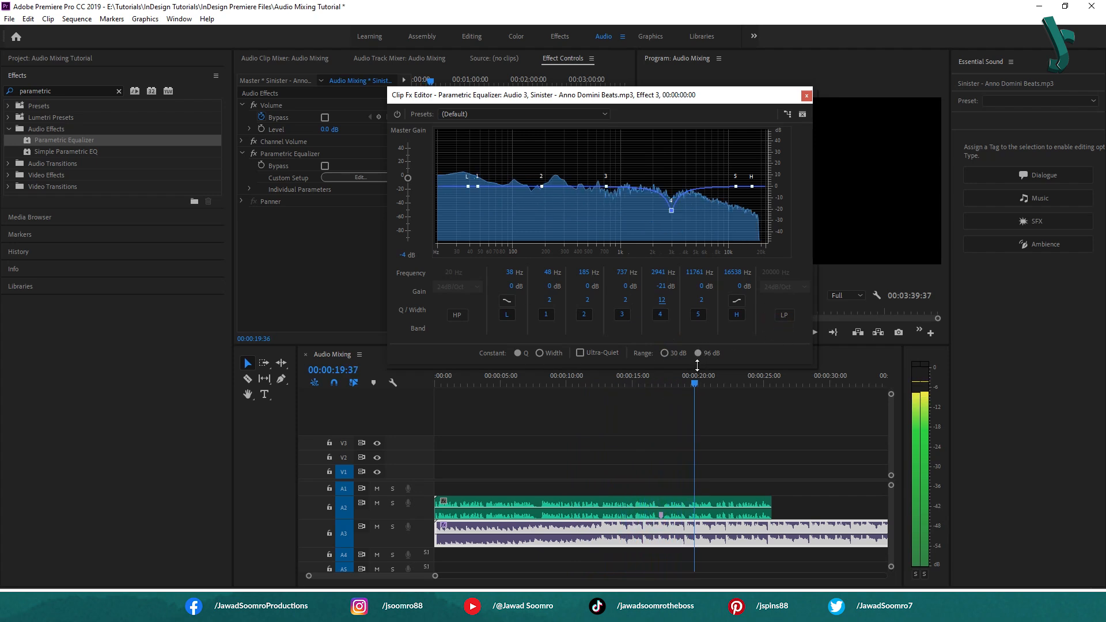
- Close the music clip's equalizer and play the voice recording on its own from the start of the sequence
{"action": "left_click", "coordinate": [807, 96]}
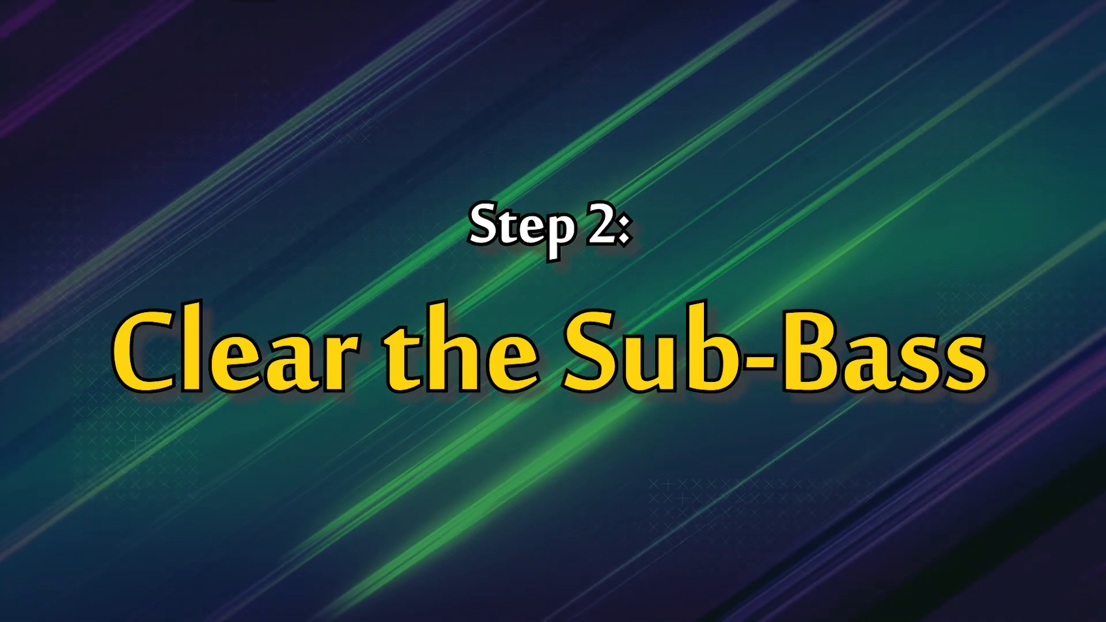
{"action": "key", "text": "Home"}
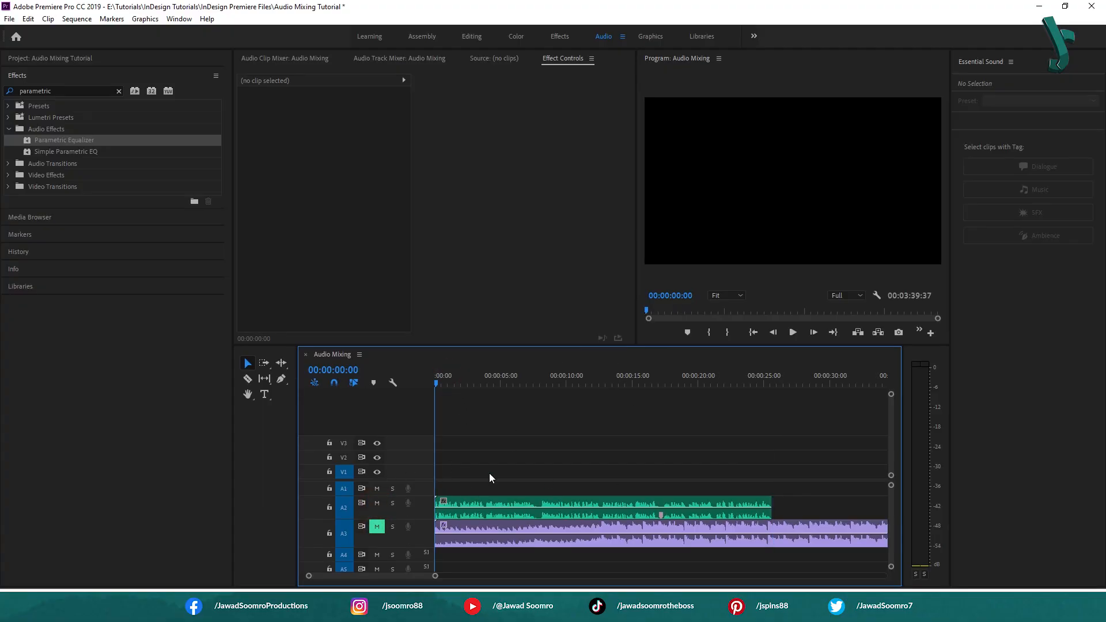
{"action": "left_click", "coordinate": [793, 333]}
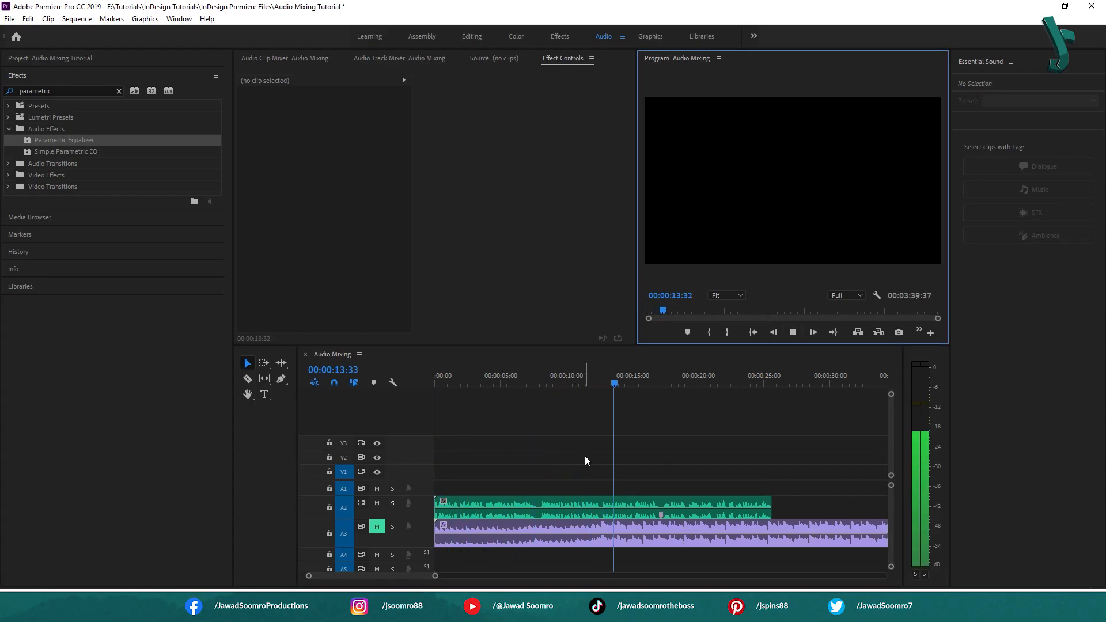
{"action": "left_click", "coordinate": [569, 502]}
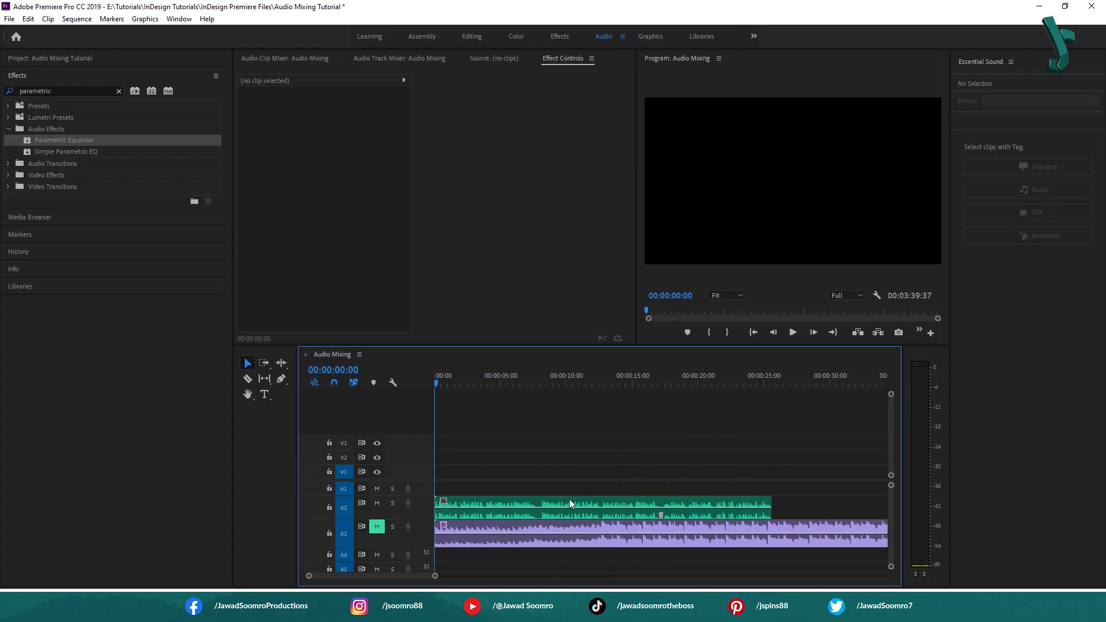
- Apply the Parametric Equalizer to the voice clip on track A2 and open its custom setup
{"action": "left_click", "coordinate": [557, 443]}
{"action": "left_click_drag", "start_coordinate": [77, 143], "coordinate": [495, 505]}
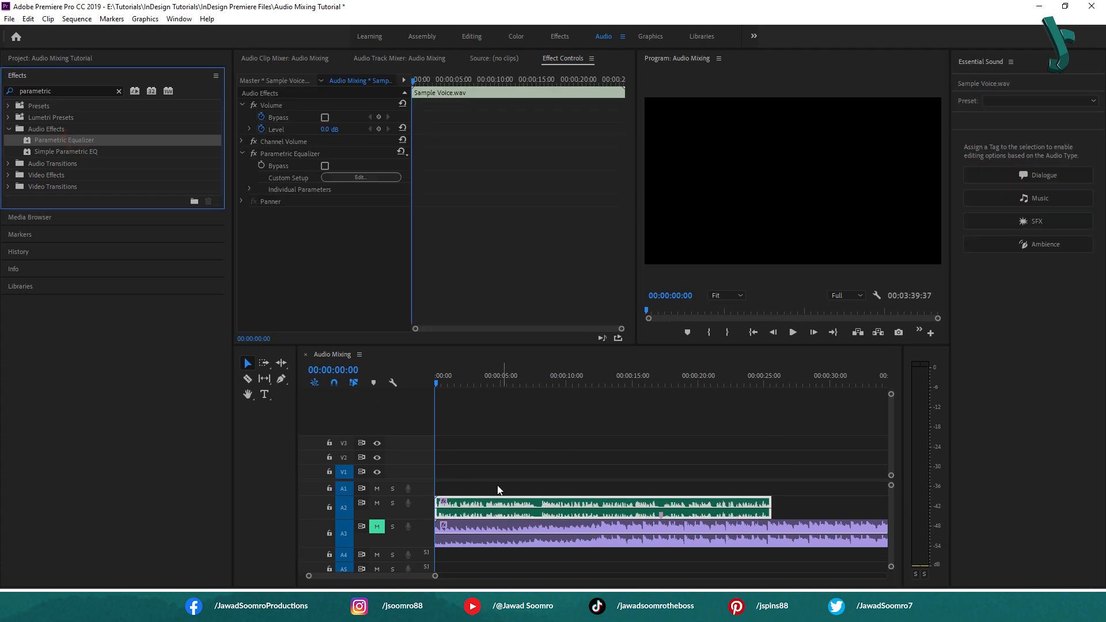
{"action": "left_click", "coordinate": [377, 176]}
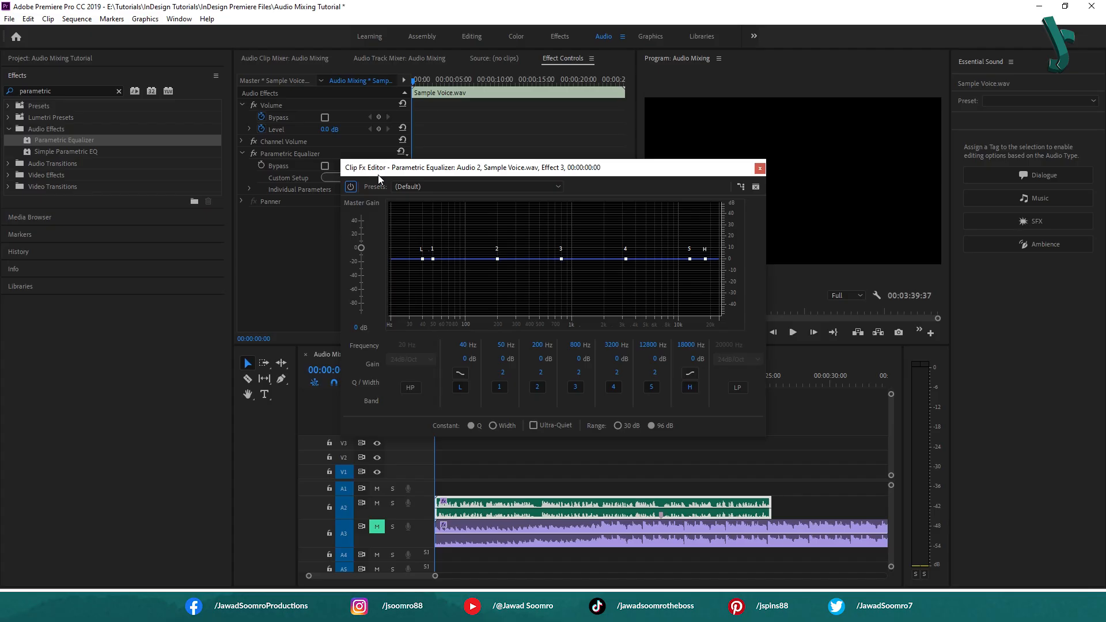
- Enable the voice equalizer's high-pass filter at 90 Hz with a slope of 36 dB/Oct
{"action": "left_click", "coordinate": [410, 387]}
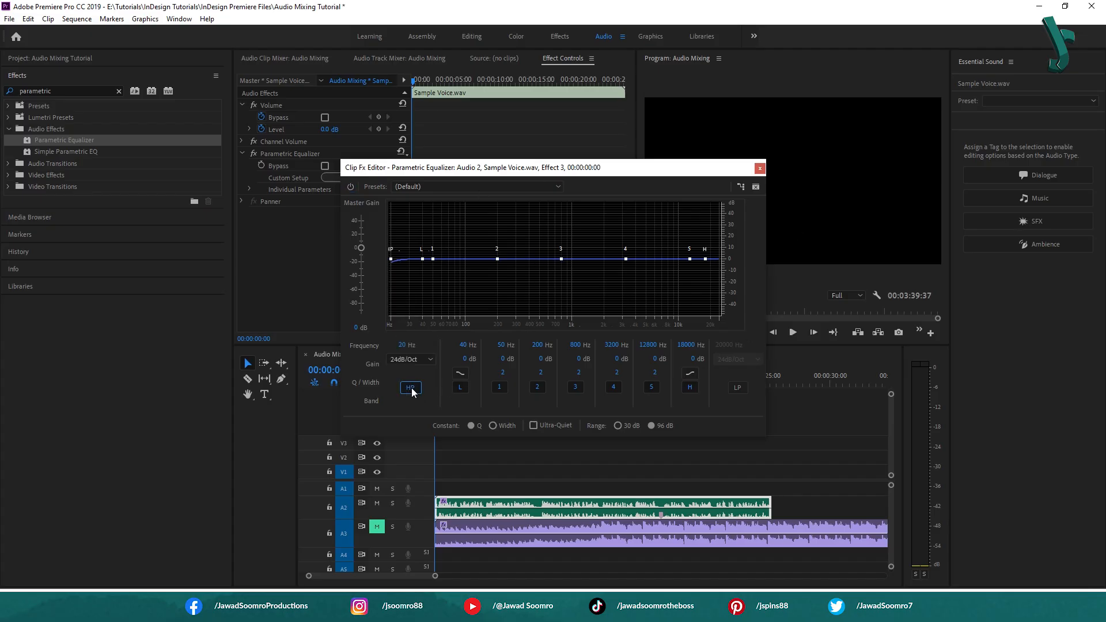
{"action": "mouse_move", "coordinate": [391, 260]}
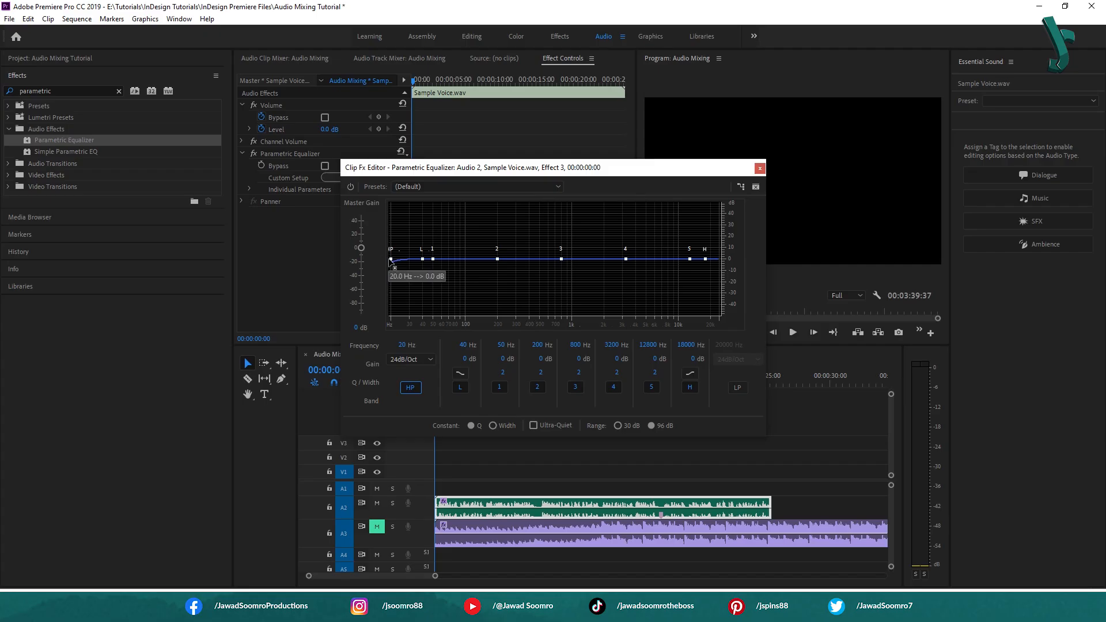
{"action": "left_click_drag", "start_coordinate": [391, 261], "coordinate": [460, 263]}
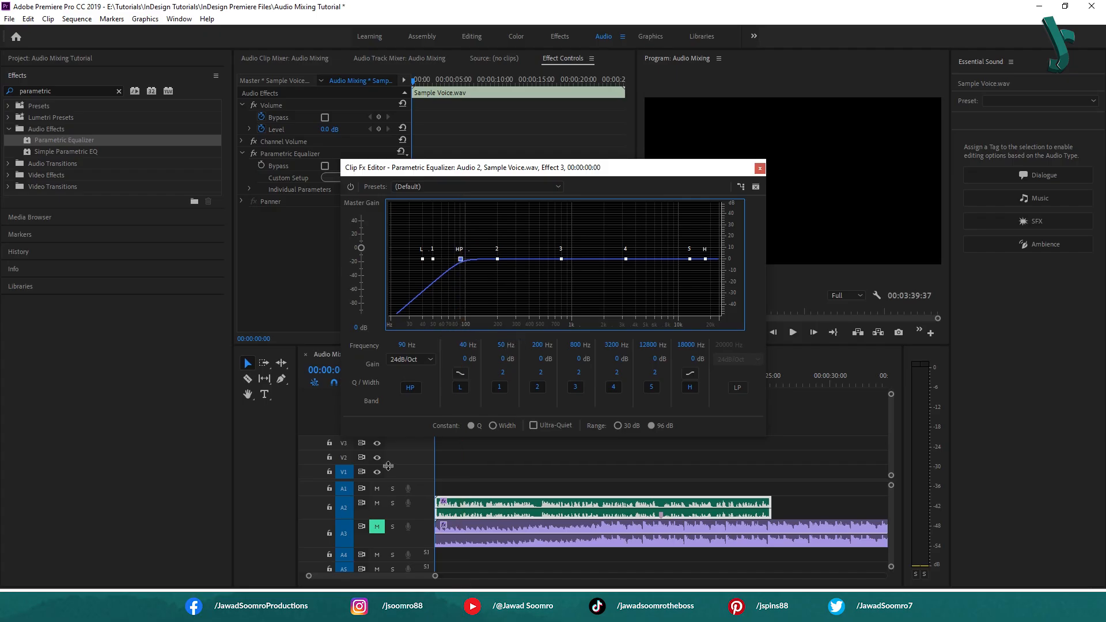
{"action": "left_click", "coordinate": [421, 361]}
{"action": "left_click", "coordinate": [415, 410]}
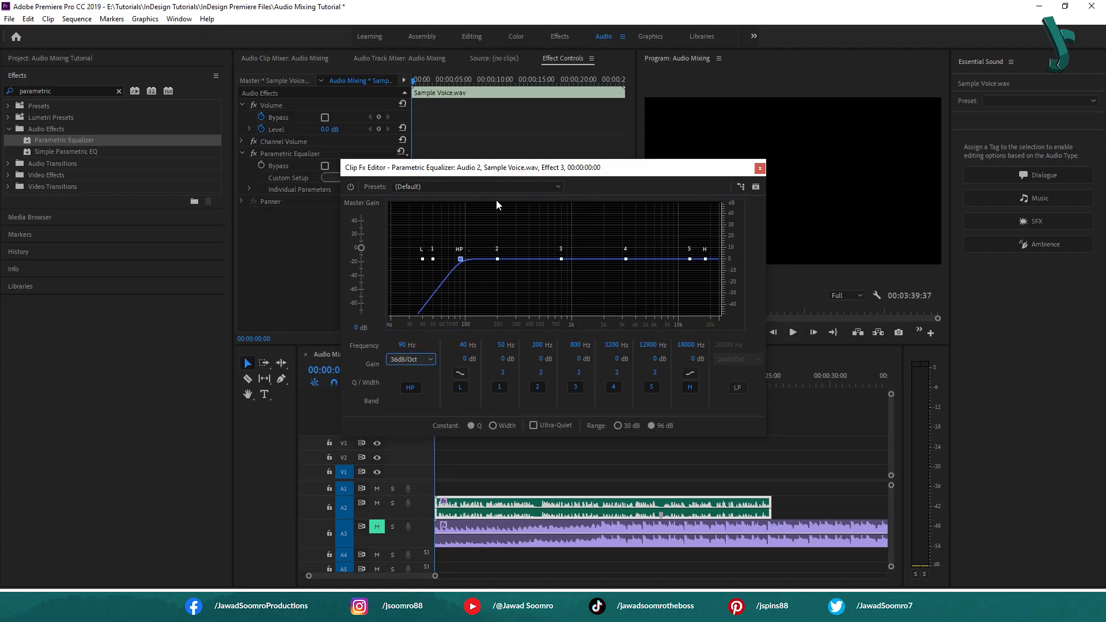
- Compare the voice with its Parametric Equalizer switched off and on during playback, keeping the equalizer window clear of the controls and timeline
{"action": "left_click_drag", "start_coordinate": [506, 167], "coordinate": [697, 167]}
{"action": "left_click", "coordinate": [253, 155]}
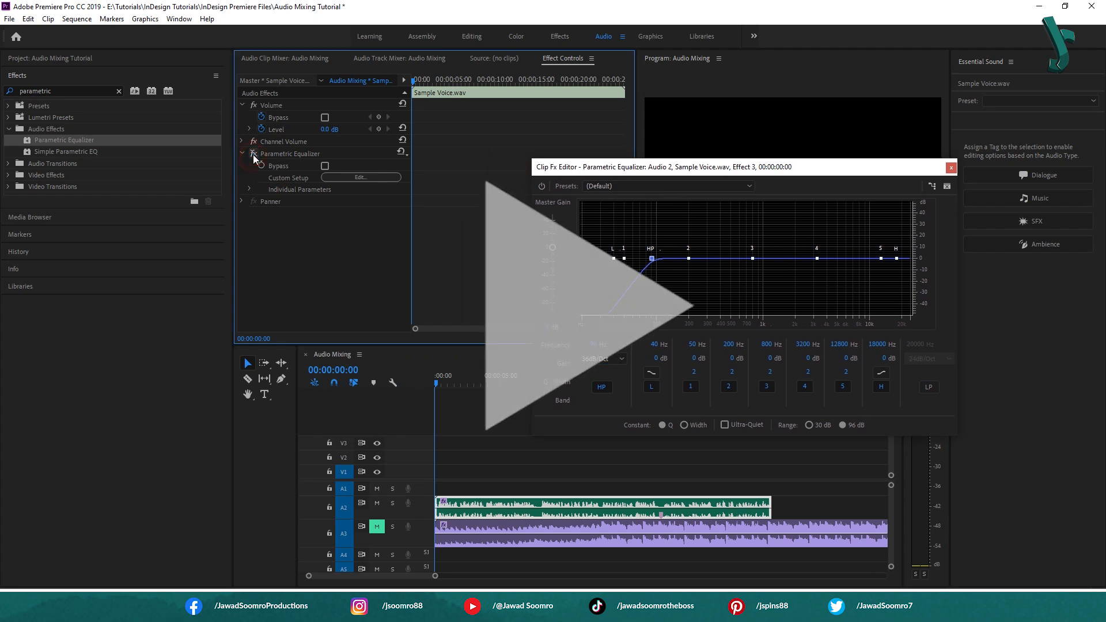
{"action": "key", "text": "space"}
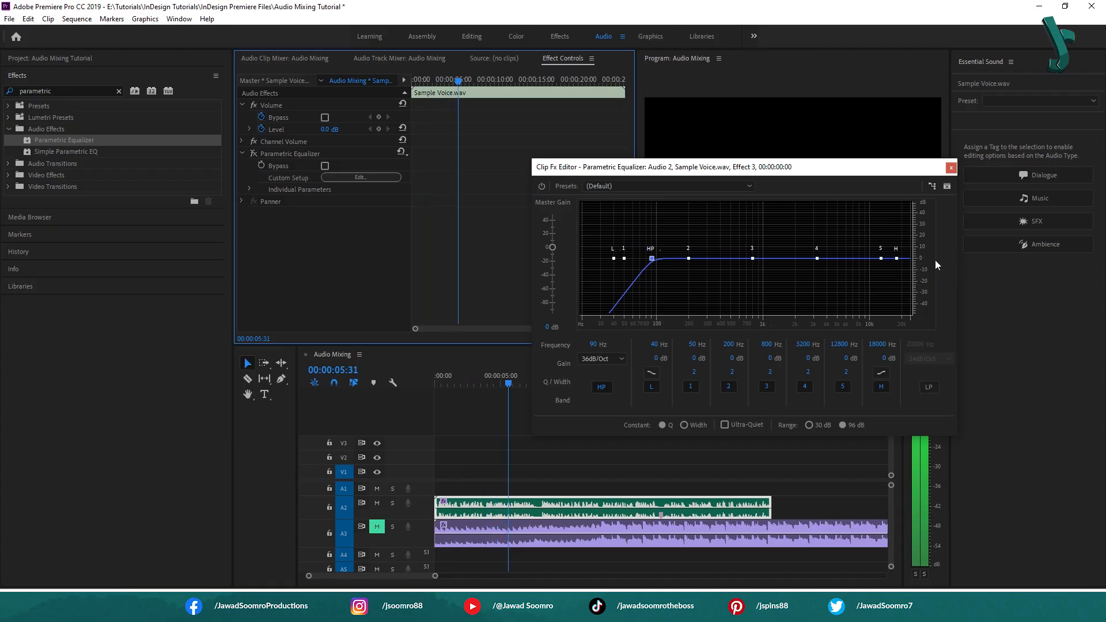
{"action": "left_click_drag", "start_coordinate": [730, 166], "coordinate": [726, 78]}
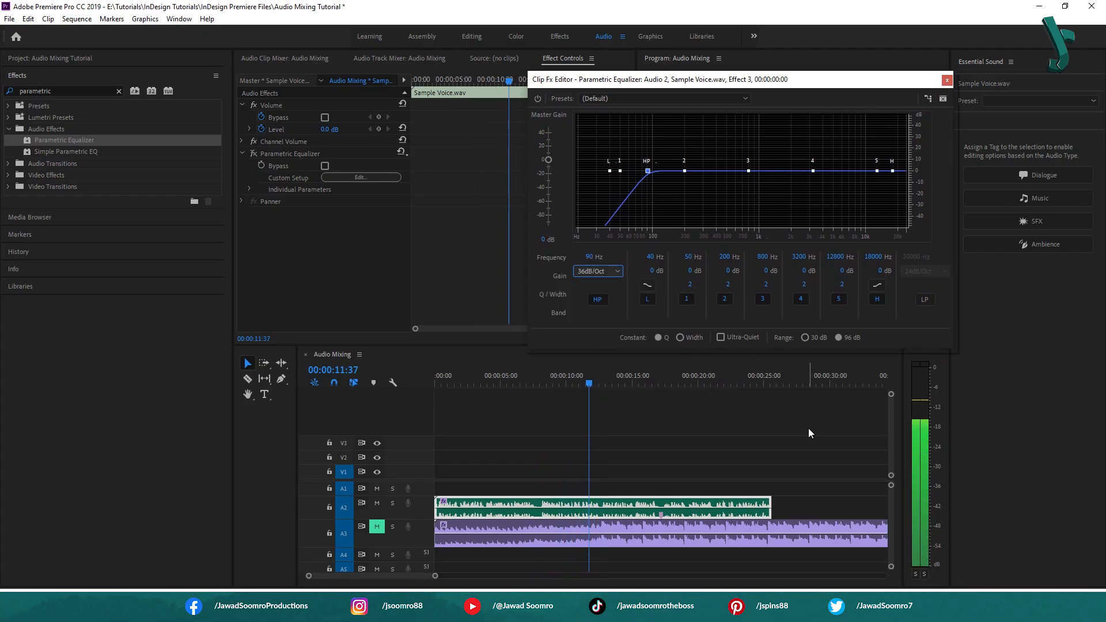
{"action": "key", "text": "space"}
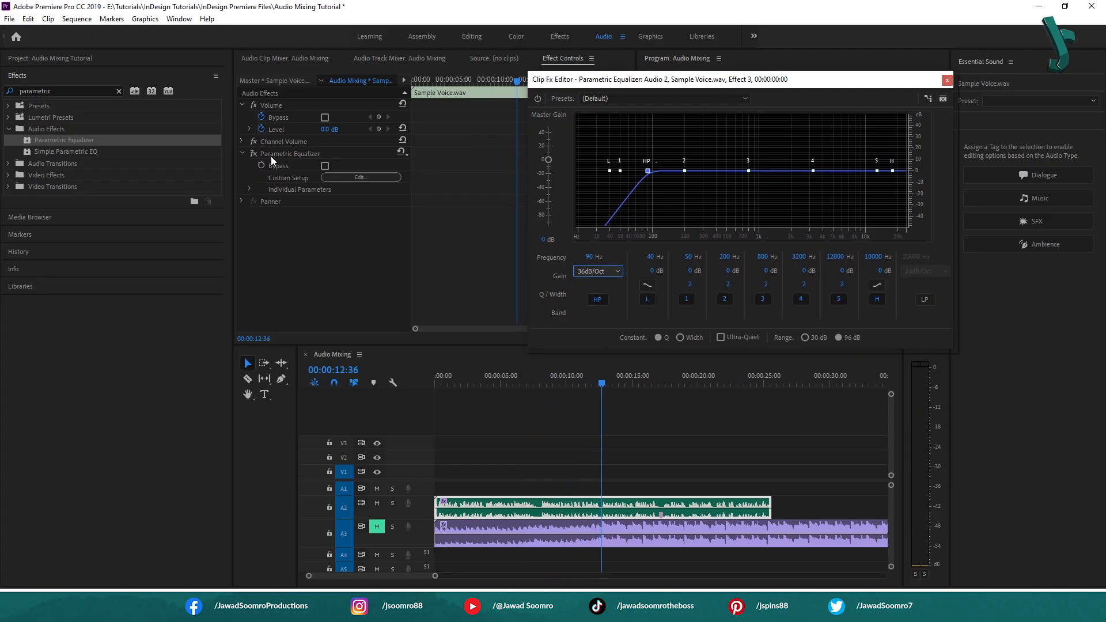
{"action": "left_click", "coordinate": [253, 150]}
{"action": "key", "text": "space"}
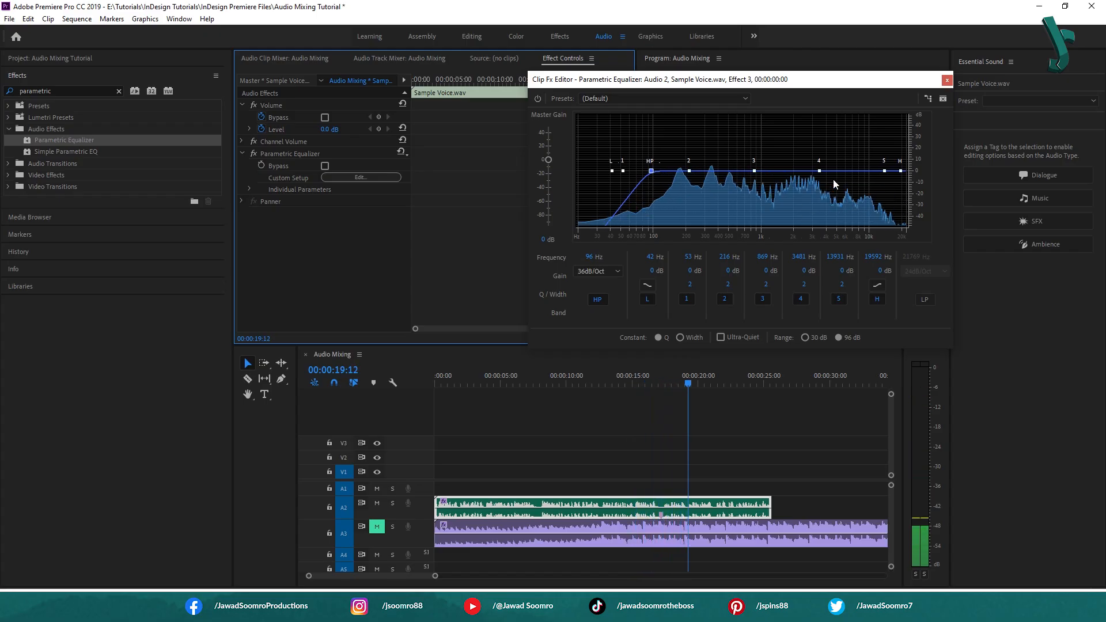
{"action": "left_click", "coordinate": [252, 153]}
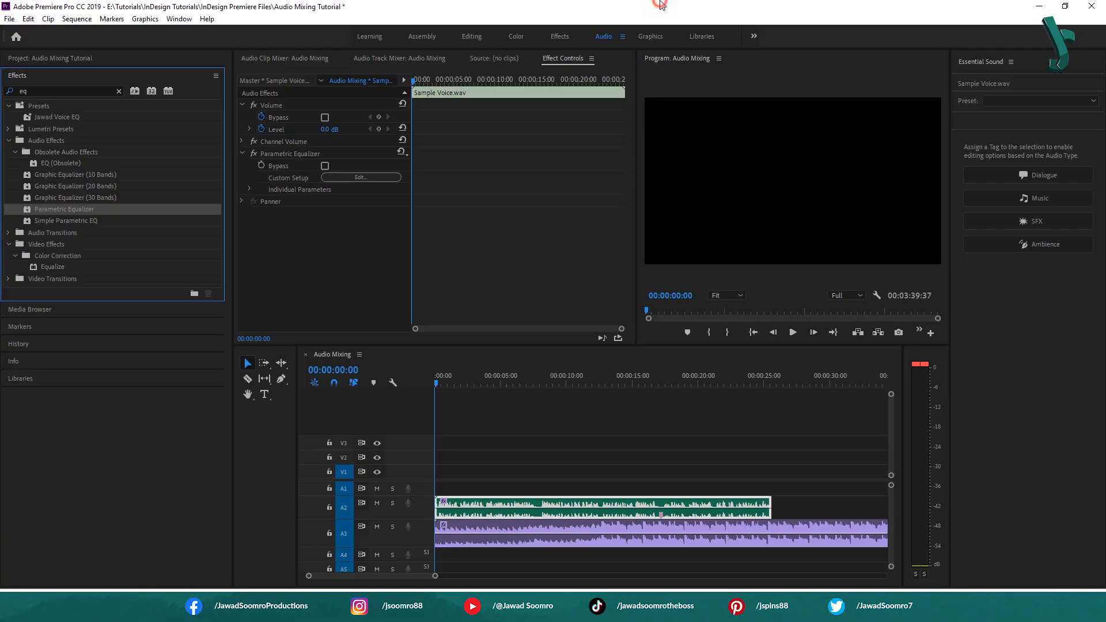
- Apply the Mastering effect to the voice clip on track A2 and choose its Subtle Clarity preset
{"action": "left_click", "coordinate": [512, 222]}
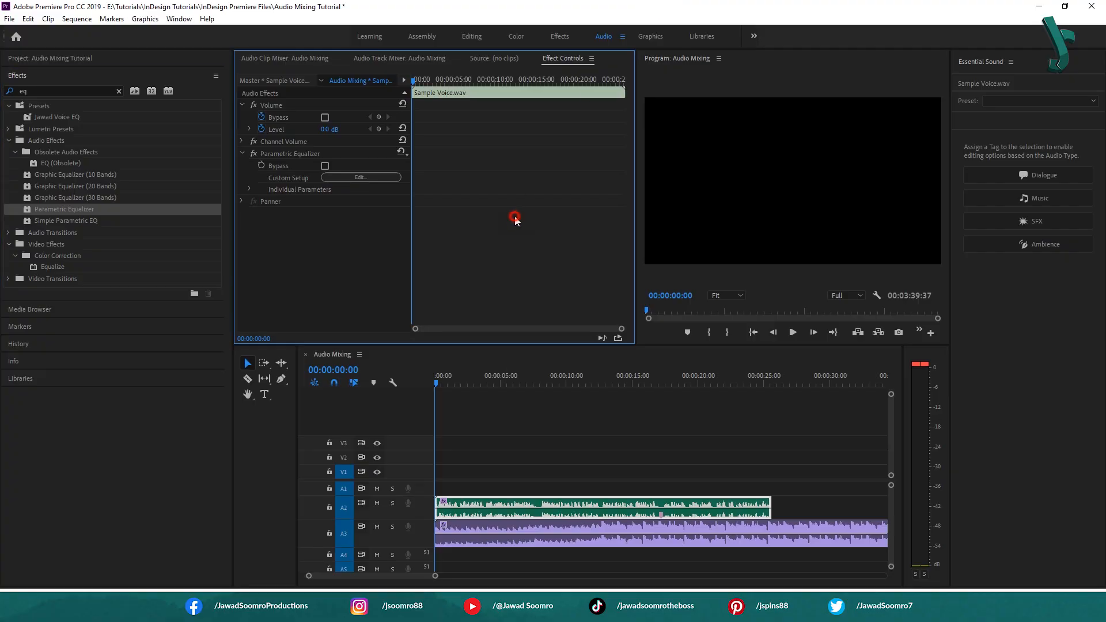
{"action": "left_click", "coordinate": [574, 467]}
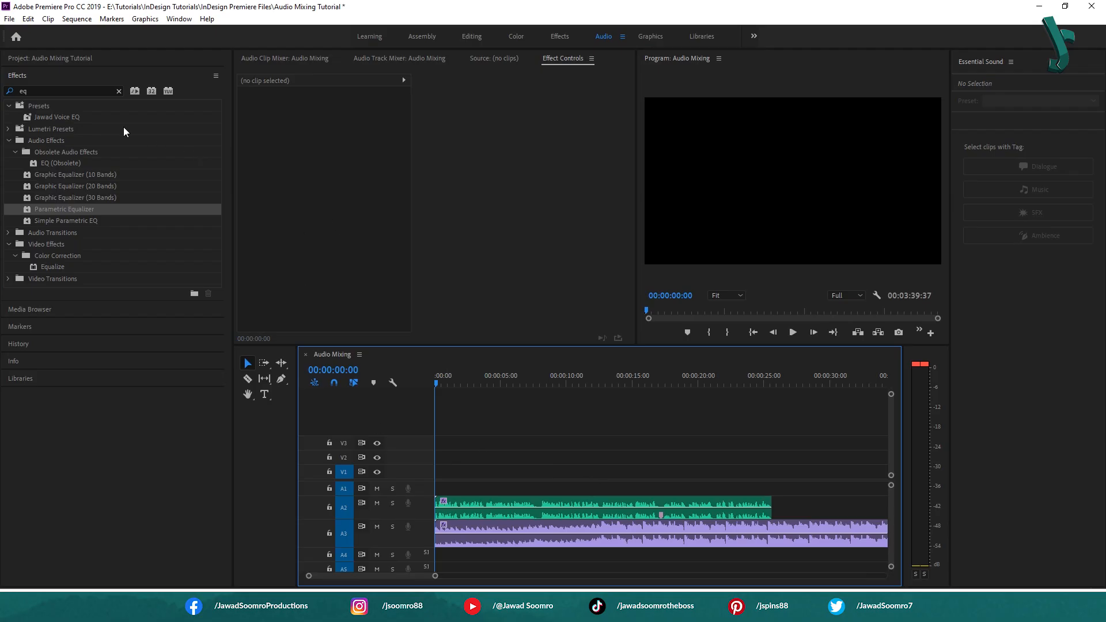
{"action": "left_click", "coordinate": [117, 91]}
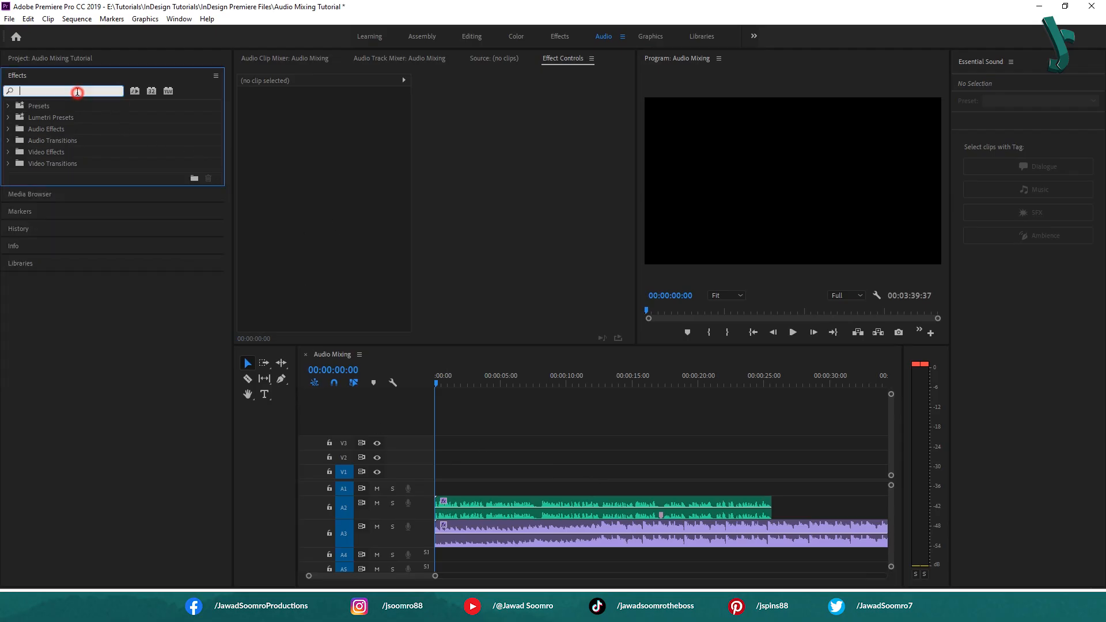
{"action": "type", "text": "mastering"}
{"action": "left_click_drag", "start_coordinate": [60, 142], "coordinate": [483, 501]}
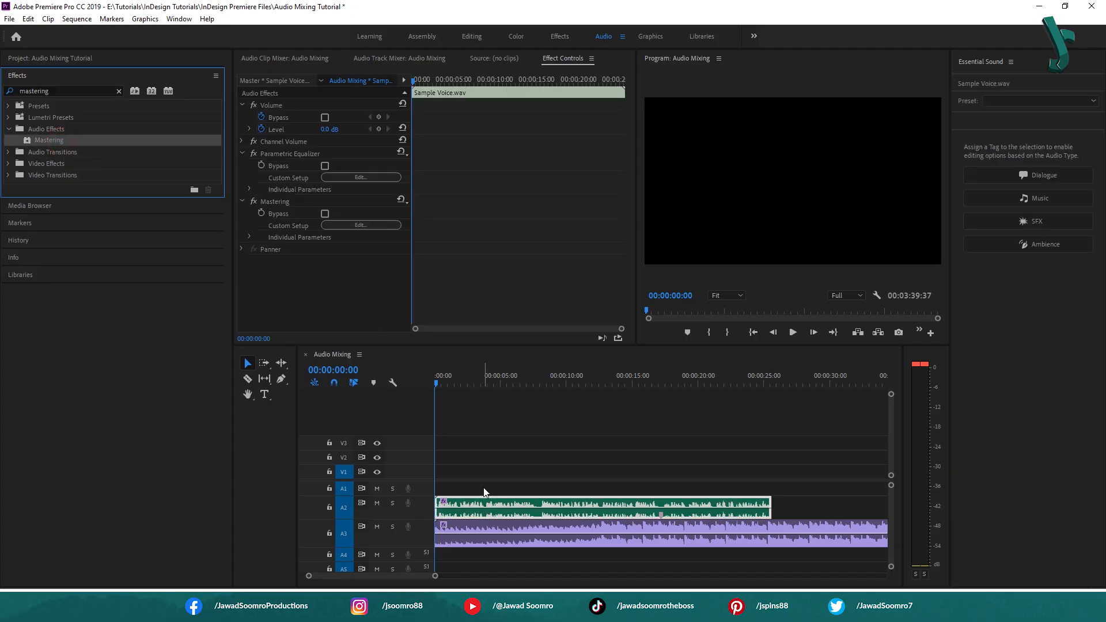
{"action": "left_click", "coordinate": [364, 225]}
{"action": "left_click", "coordinate": [488, 209]}
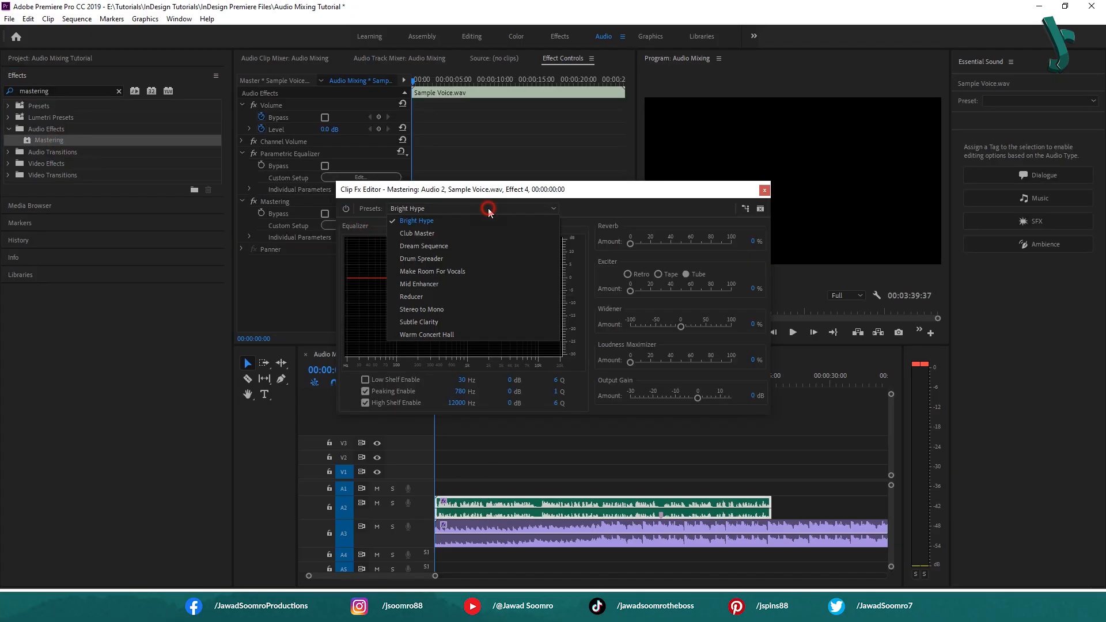
{"action": "left_click", "coordinate": [421, 322]}
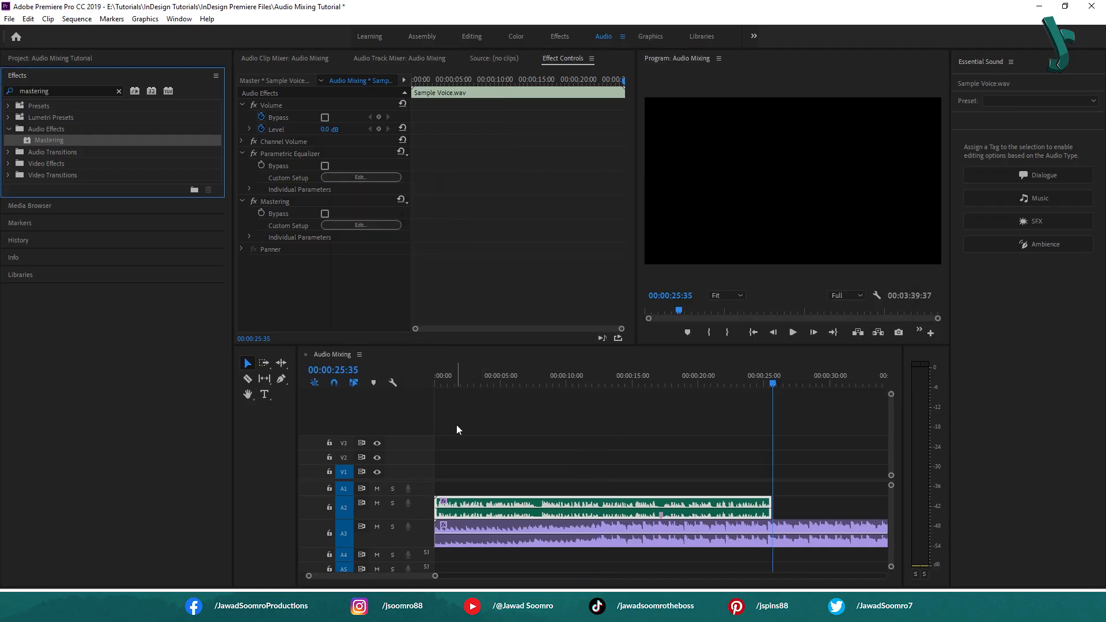
- Play the voice and music mix from the start through the end of the voice clip
{"action": "left_click", "coordinate": [467, 392]}
{"action": "key", "text": "Home"}
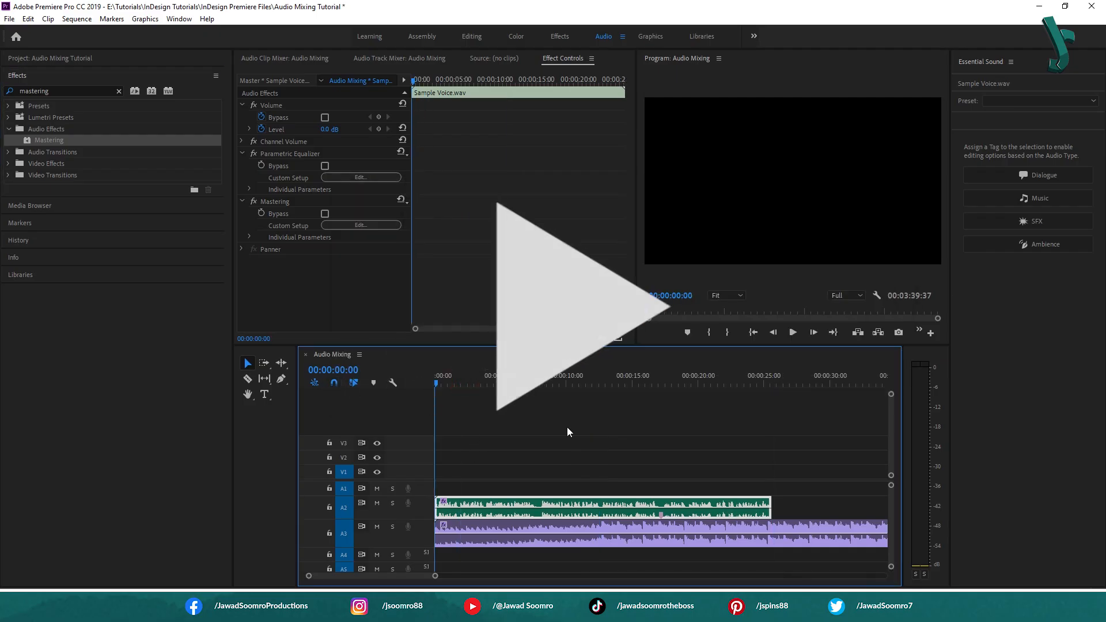
{"action": "key", "text": "space"}
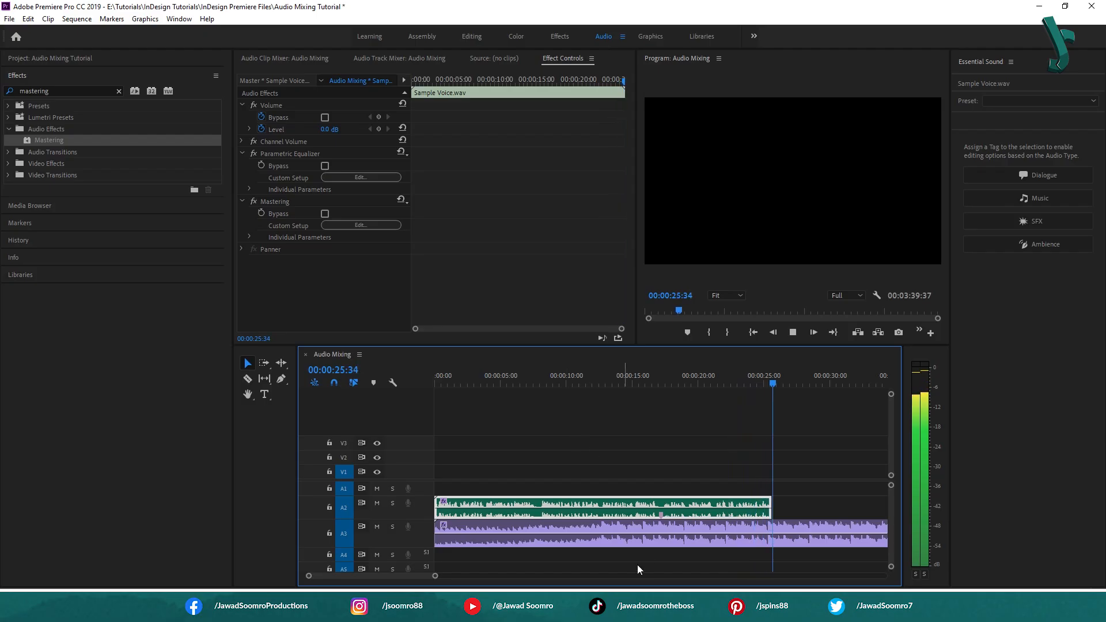
{"action": "key", "text": "space"}
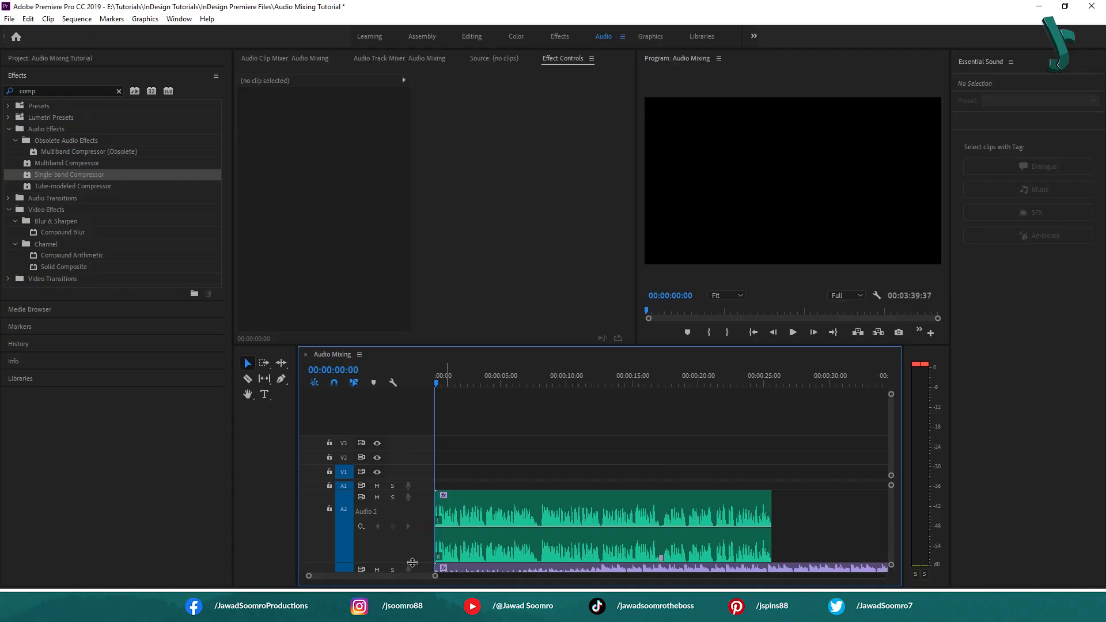
- Apply the Single-band Compressor to the voice clip on track A2 and open its custom setup
{"action": "left_click_drag", "start_coordinate": [423, 561], "coordinate": [422, 550]}
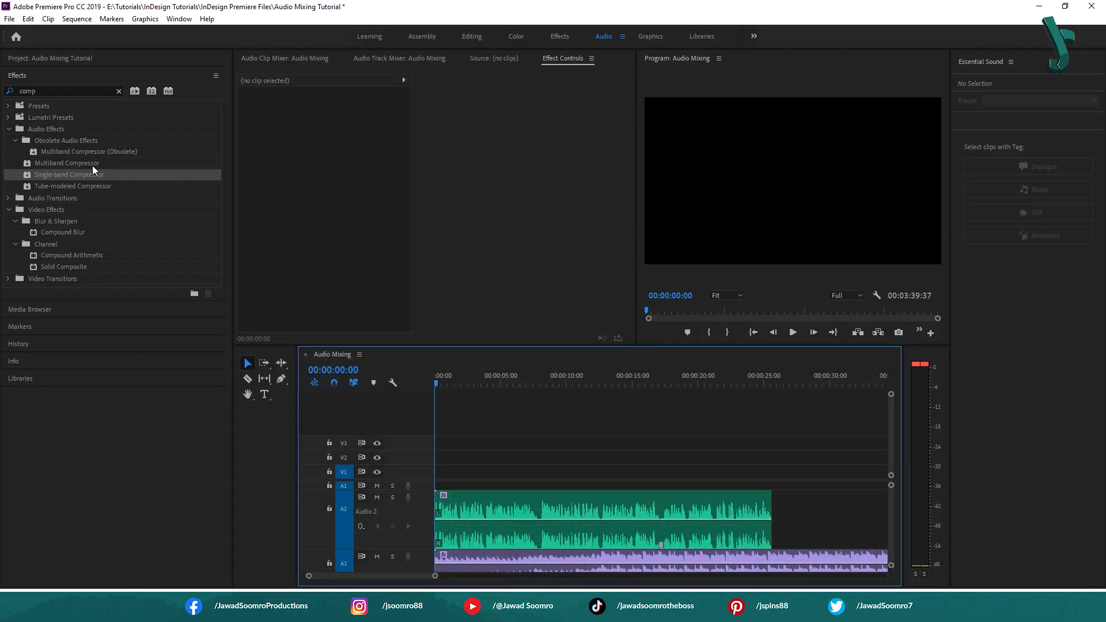
{"action": "left_click", "coordinate": [66, 90]}
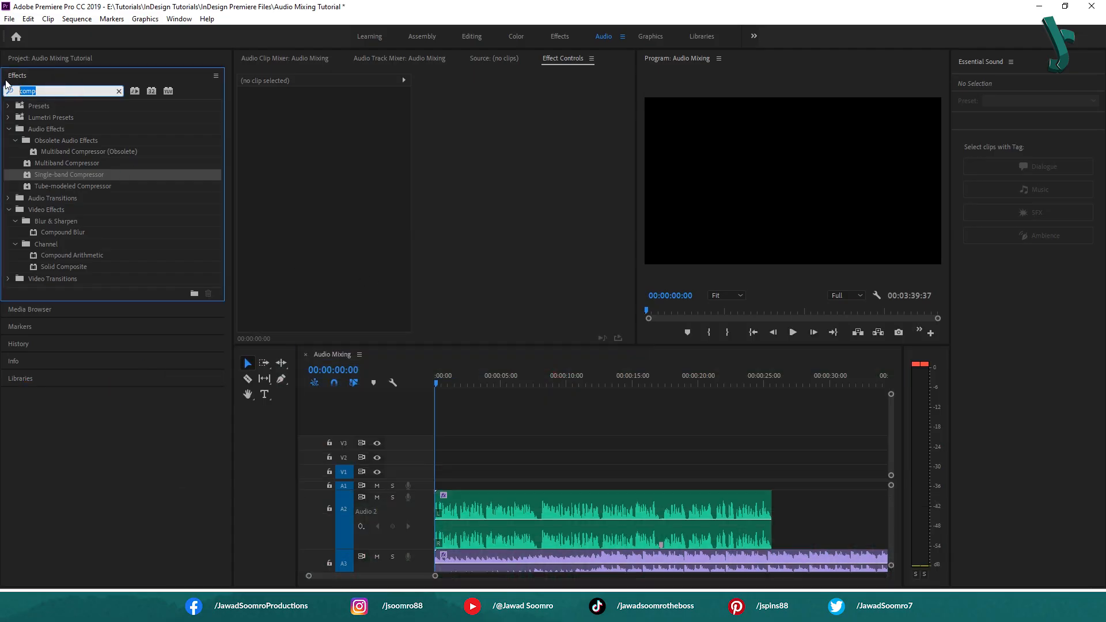
{"action": "type", "text": "pm"}
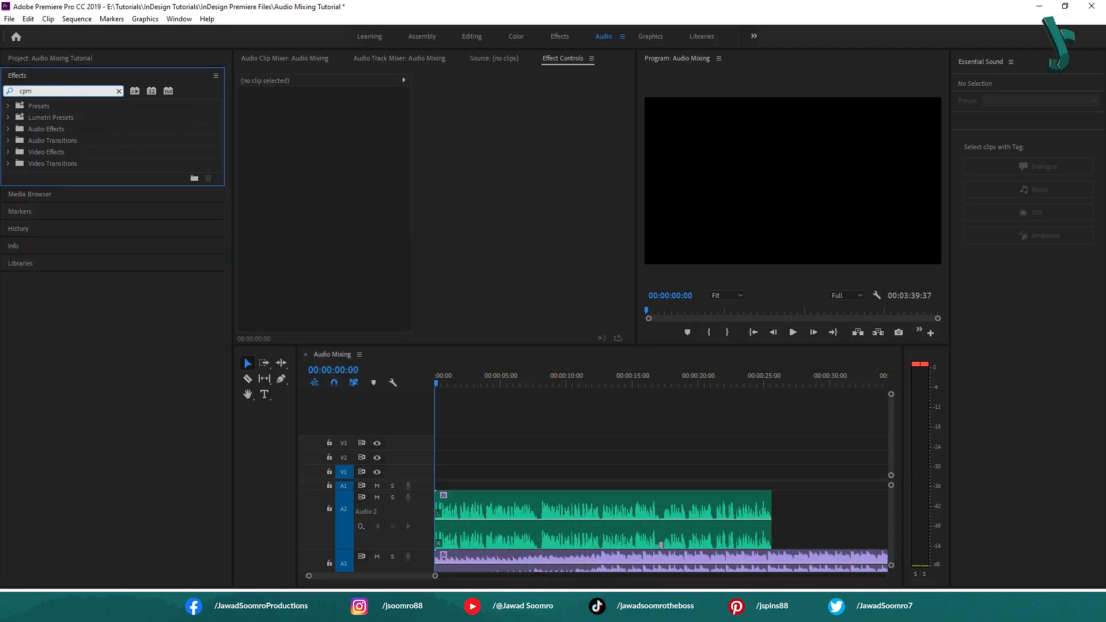
{"action": "key", "text": "BackSpace"}
{"action": "type", "text": "compr"}
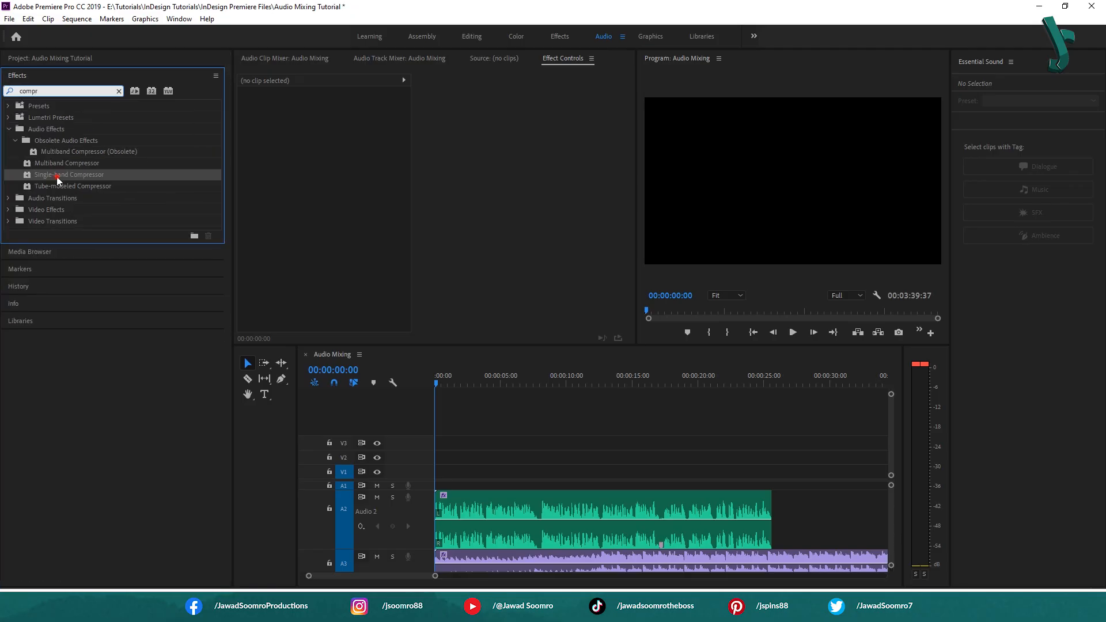
{"action": "left_click_drag", "start_coordinate": [56, 176], "coordinate": [238, 248]}
{"action": "left_click_drag", "start_coordinate": [448, 461], "coordinate": [501, 512]}
{"action": "left_click", "coordinate": [376, 273]}
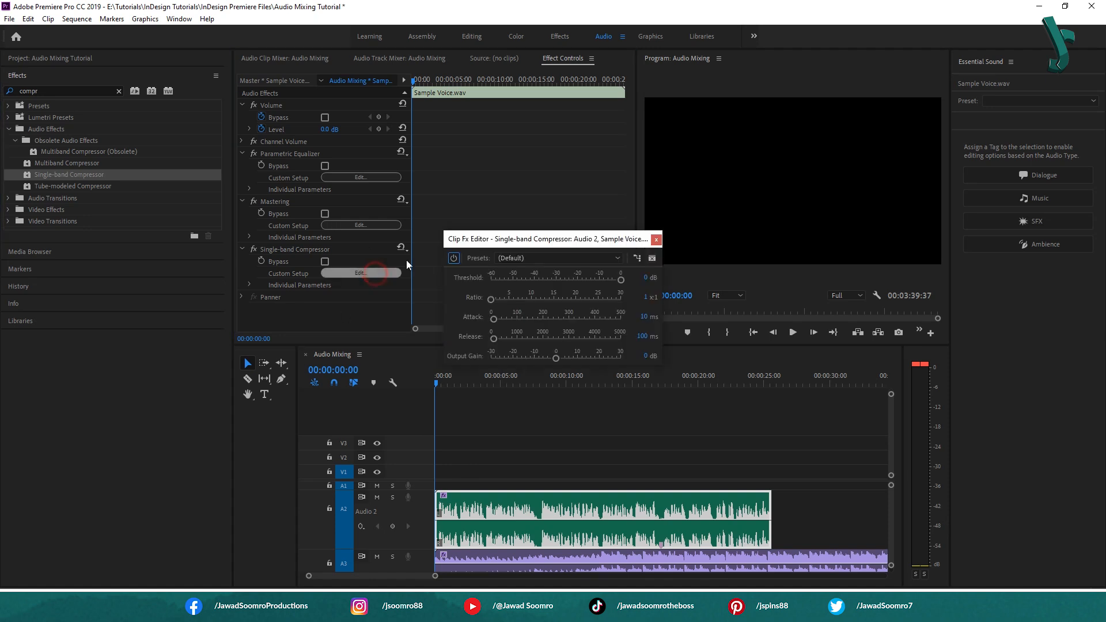
- Keep the compressor's default preset and set both its attack and release to 0 ms
{"action": "left_click", "coordinate": [524, 256]}
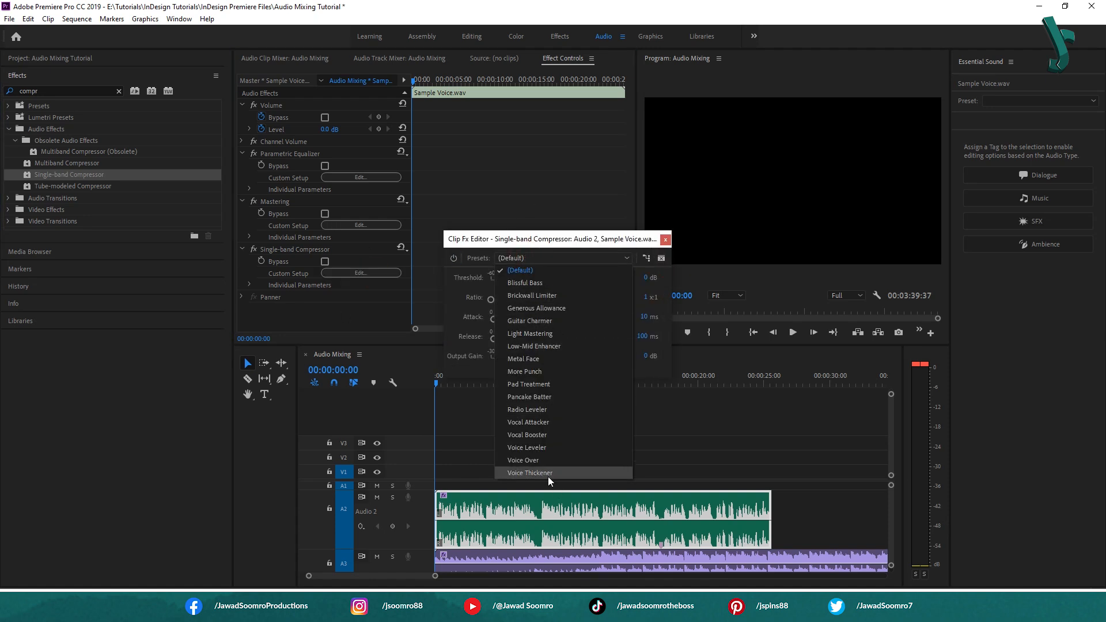
{"action": "left_click", "coordinate": [576, 245]}
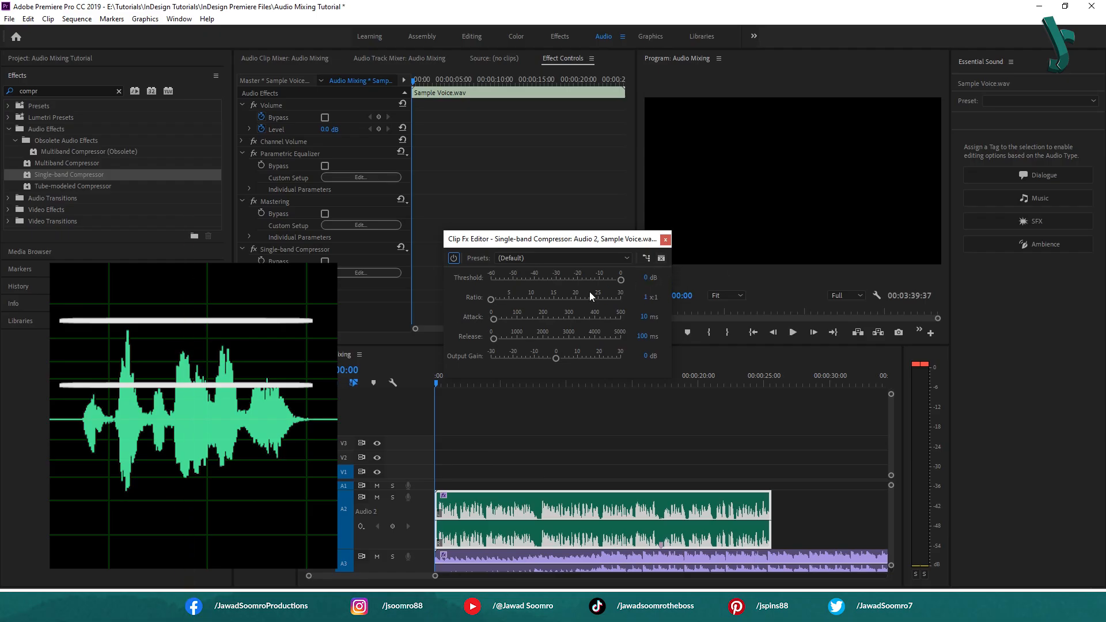
{"action": "left_click", "coordinate": [491, 300]}
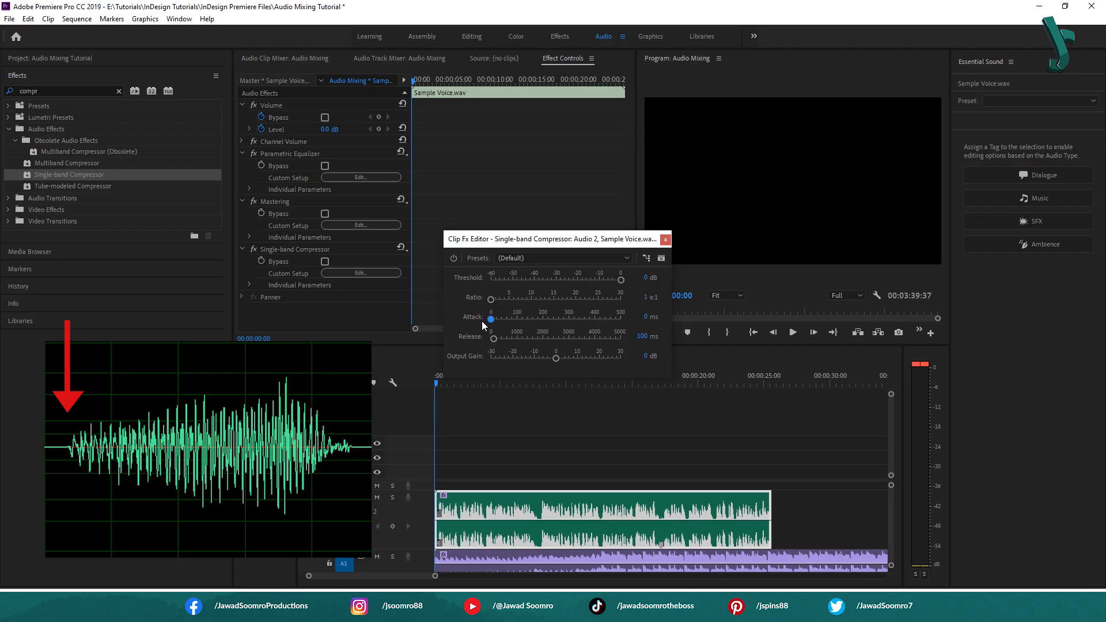
{"action": "mouse_move", "coordinate": [493, 338]}
{"action": "left_mouse_down"}
{"action": "mouse_move", "coordinate": [541, 338]}
{"action": "mouse_move", "coordinate": [477, 340]}
{"action": "left_mouse_up"}
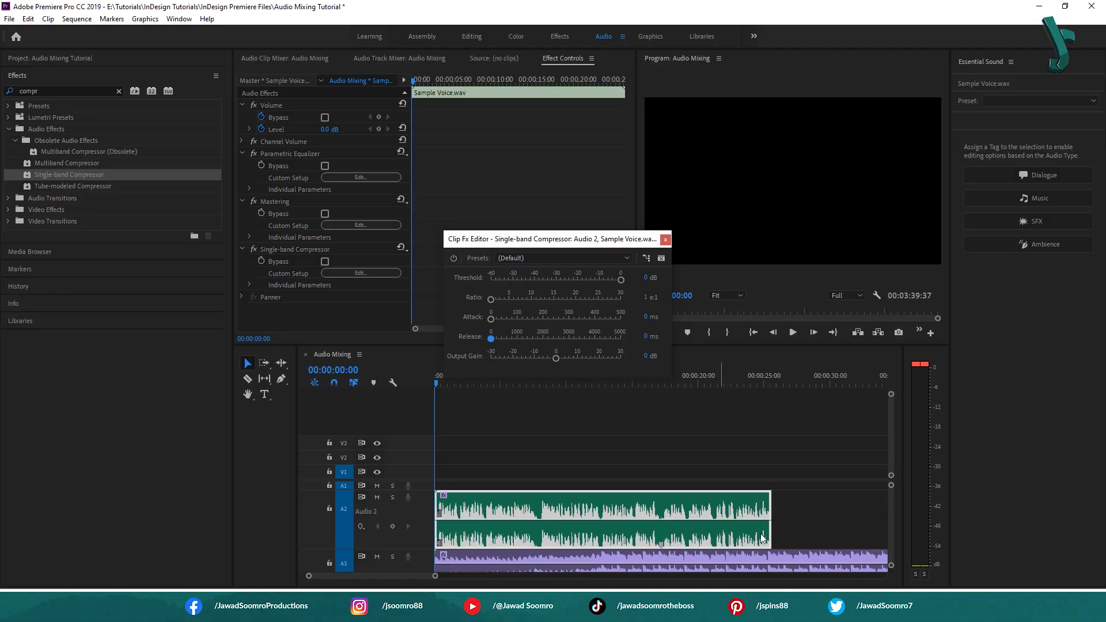
{"action": "scroll", "coordinate": [632, 509], "scroll_direction": "up", "scroll_amount": 5}
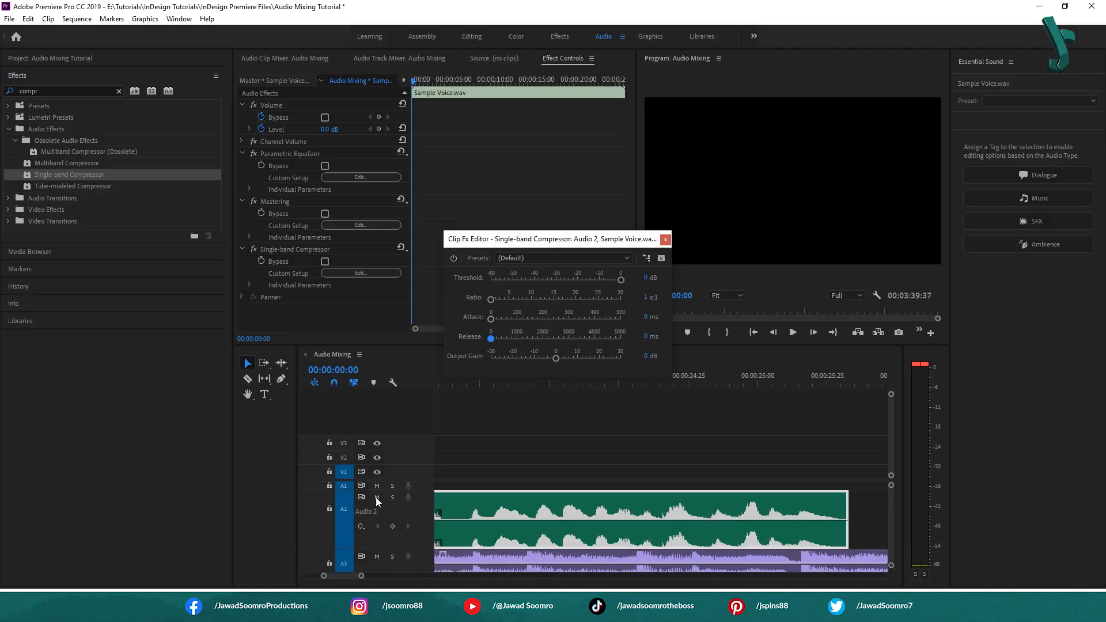
- Set the voice clip's Single-band Compressor threshold to -8 dB and play the mix from about 13 seconds
{"action": "left_click_drag", "start_coordinate": [737, 380], "coordinate": [796, 380]}
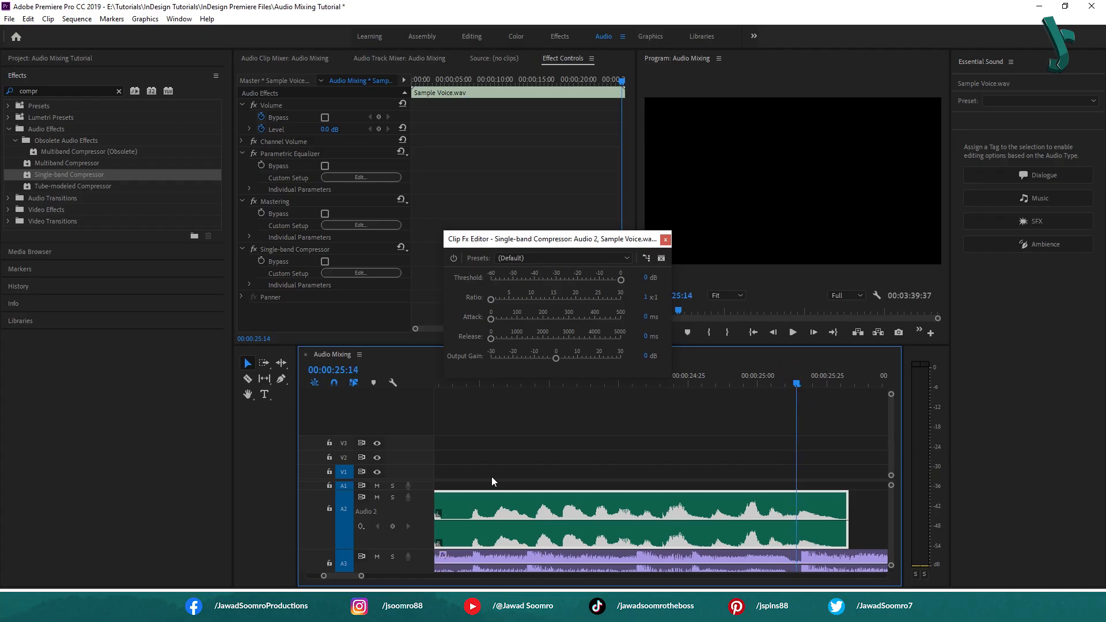
{"action": "left_click", "coordinate": [644, 279]}
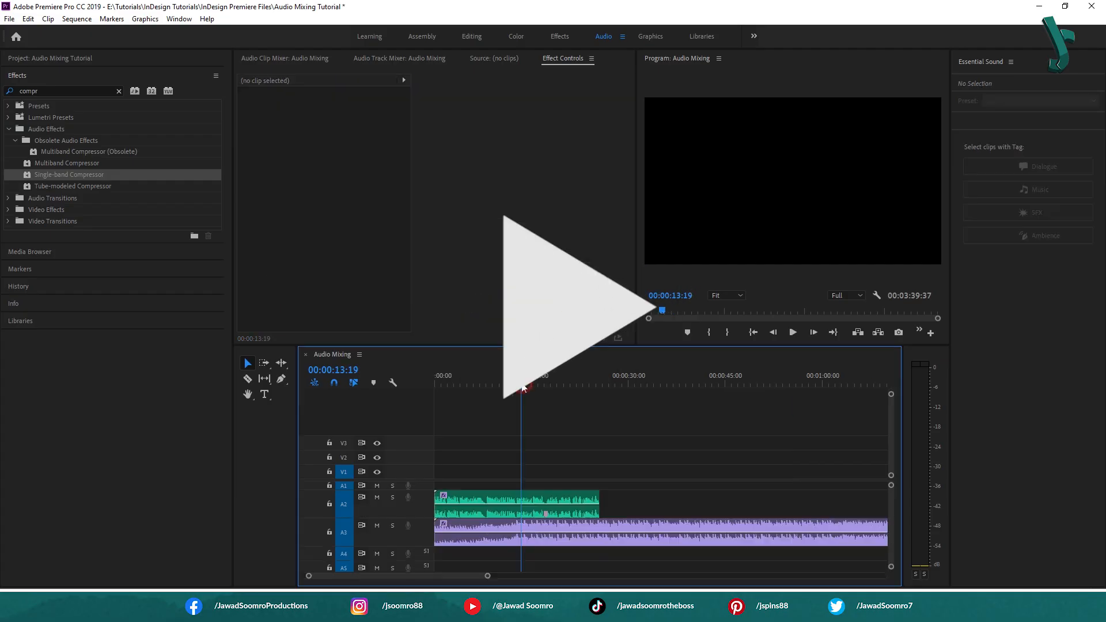
{"action": "key", "text": "space"}
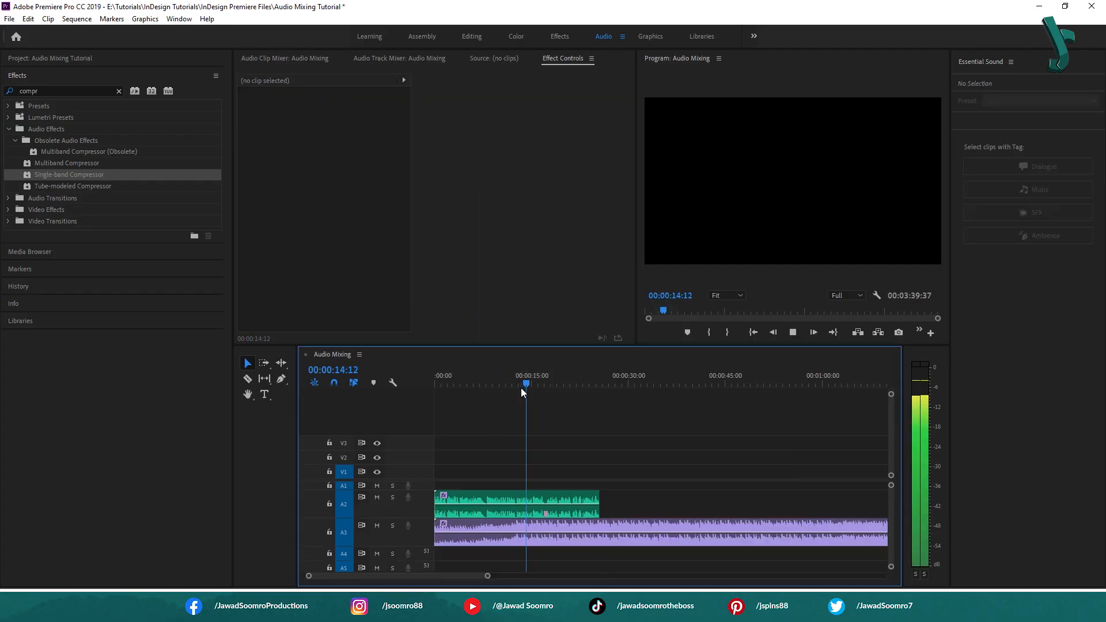
{"action": "left_click", "coordinate": [545, 489]}
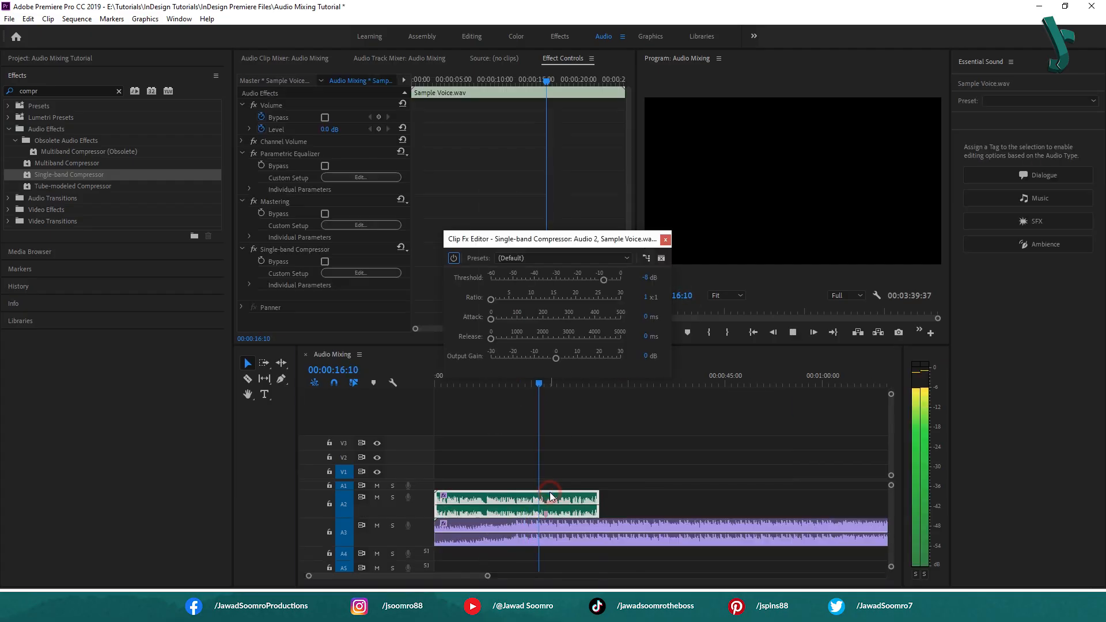
{"action": "left_click", "coordinate": [597, 238]}
{"action": "left_click_drag", "start_coordinate": [597, 238], "coordinate": [610, 192]}
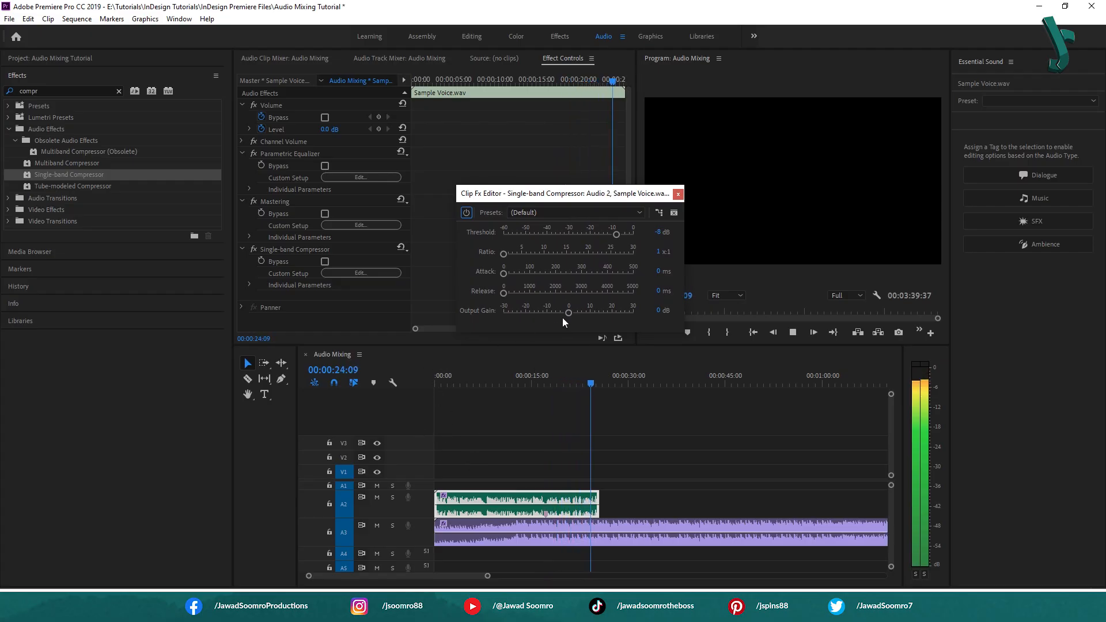
{"action": "key", "text": "space"}
- Play the mix from the start, set the voice compressor's output gain to 3 dB, and close its editor
{"action": "left_click", "coordinate": [502, 374]}
{"action": "key", "text": "Home"}
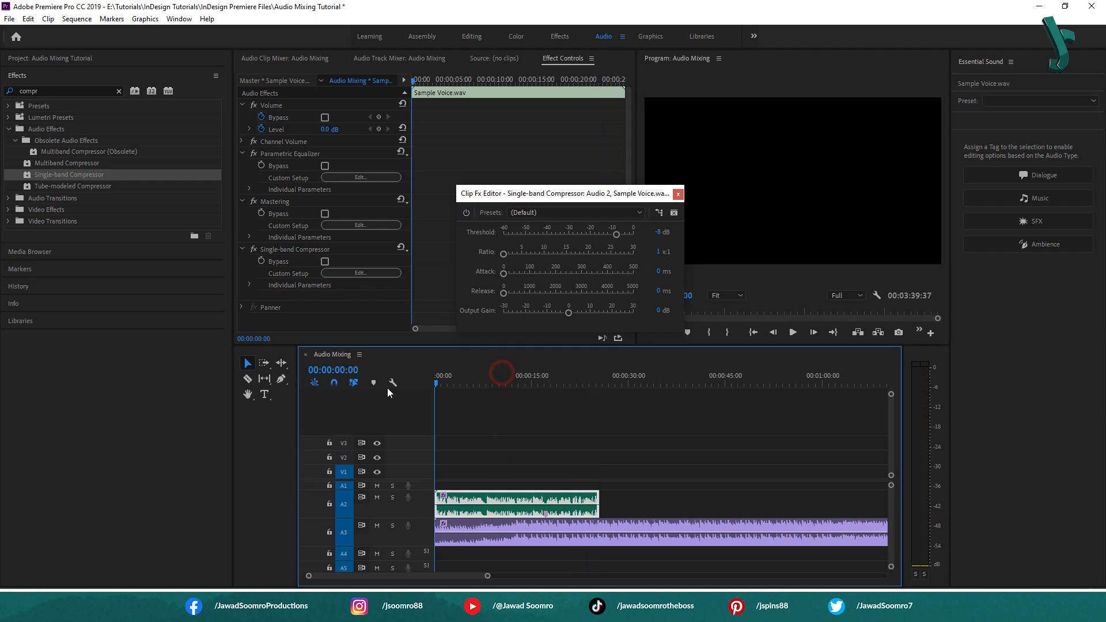
{"action": "key", "text": "space"}
{"action": "left_click_drag", "start_coordinate": [569, 313], "coordinate": [576, 312]}
{"action": "left_click", "coordinate": [655, 309]}
{"action": "type", "text": "3"}
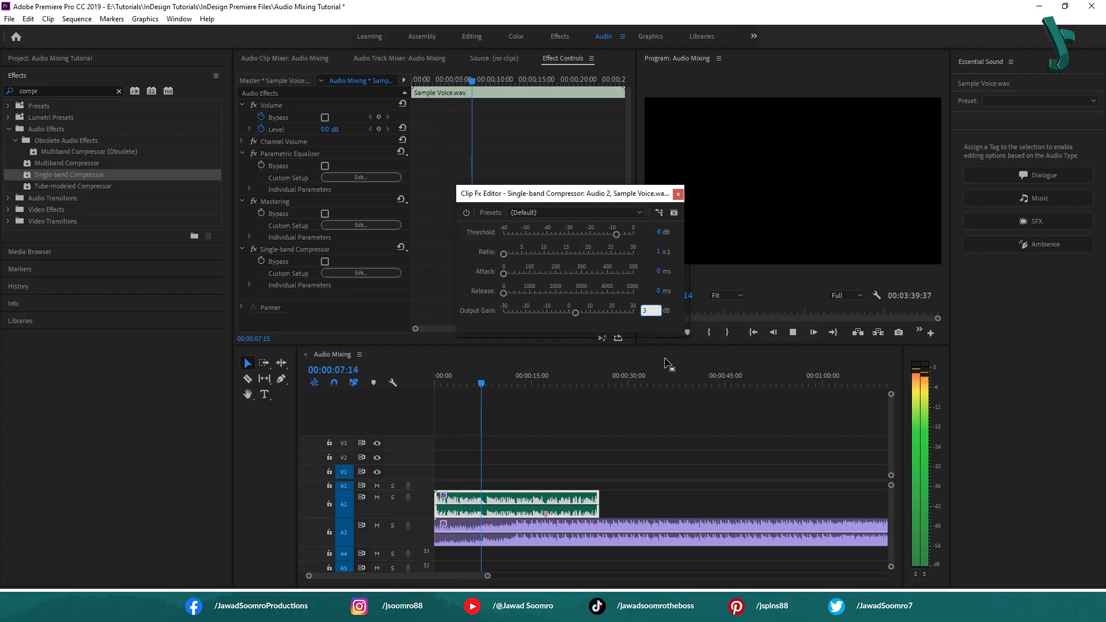
{"action": "left_click", "coordinate": [638, 453]}
{"action": "left_click", "coordinate": [521, 499]}
{"action": "left_click", "coordinate": [361, 273]}
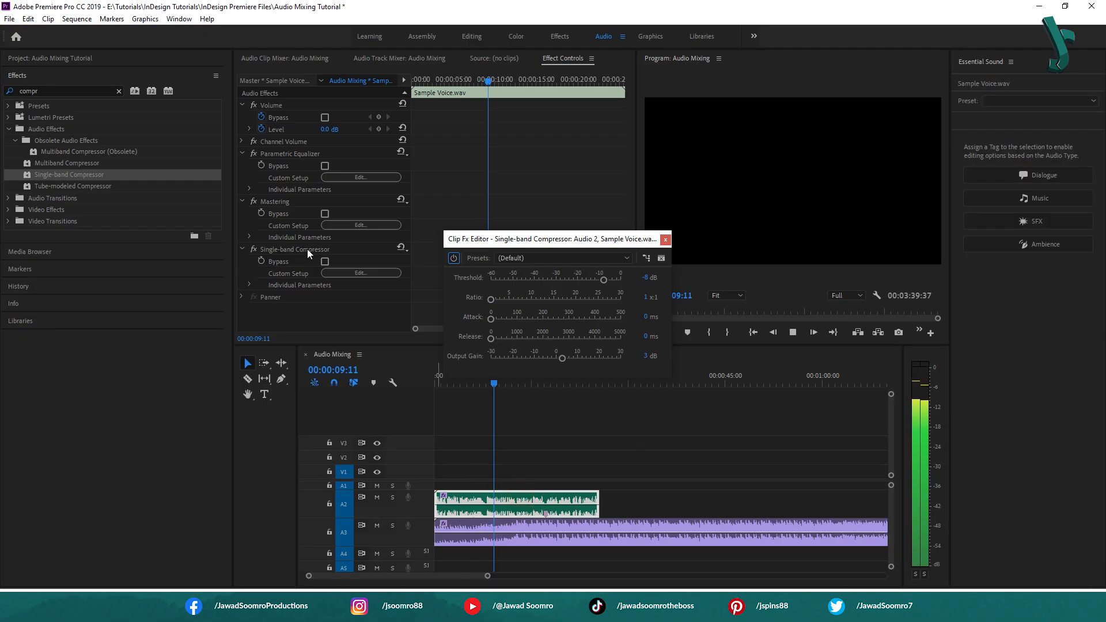
{"action": "left_click", "coordinate": [665, 240]}
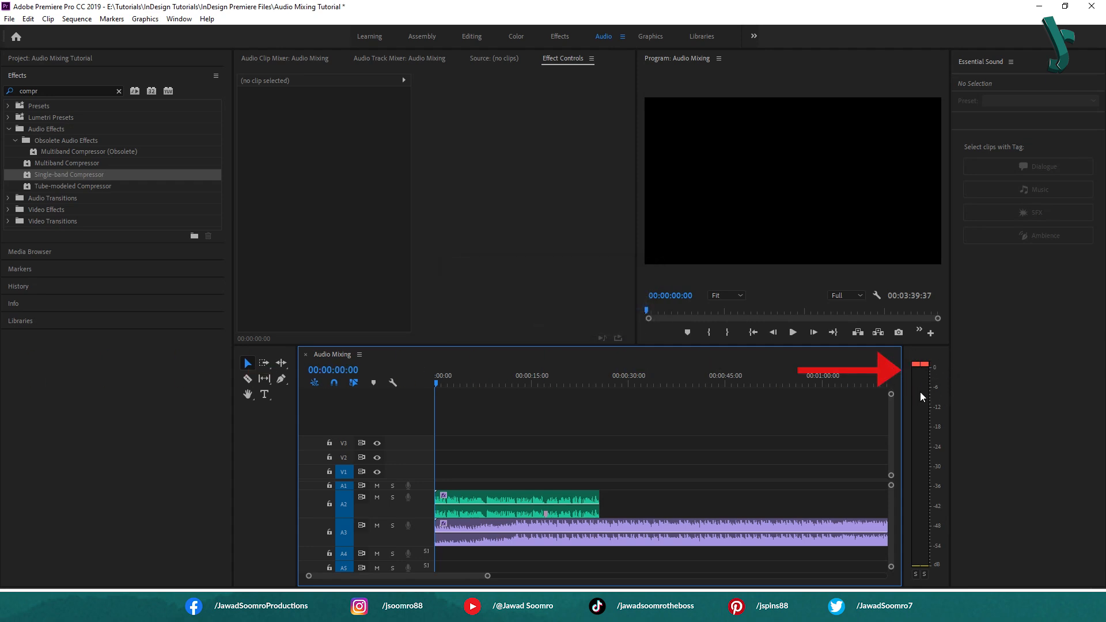
- Apply the Hard Limiter effect to both the voice clip on A2 and the music clip on A3
{"action": "left_click", "coordinate": [57, 90]}
{"action": "type", "text": "hard limi"}
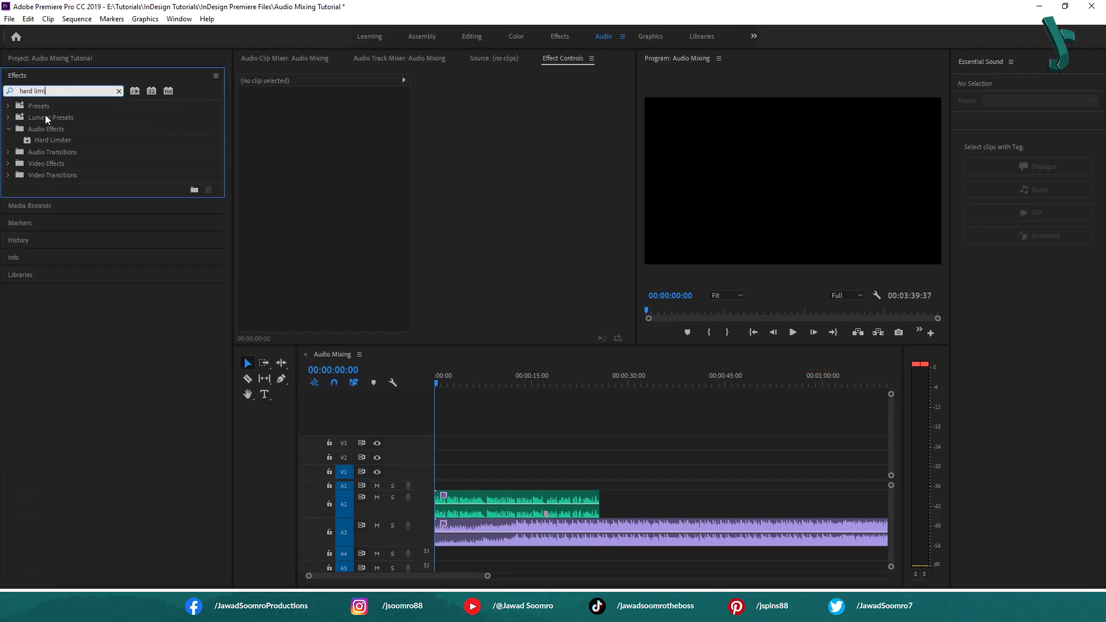
{"action": "left_click", "coordinate": [63, 141]}
{"action": "left_click_drag", "start_coordinate": [425, 392], "coordinate": [464, 500]}
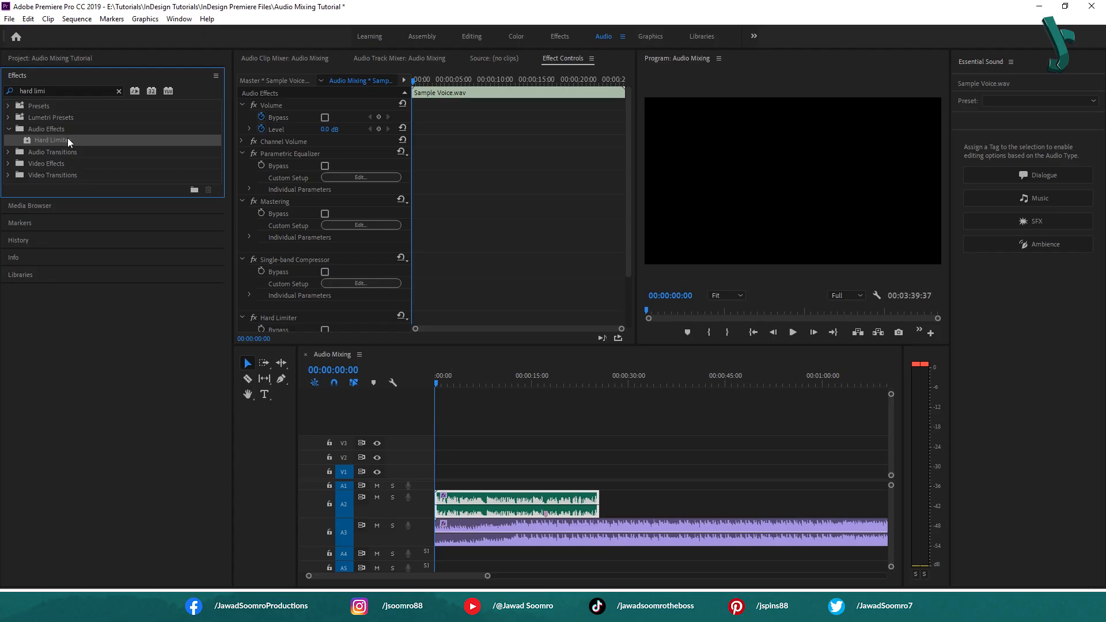
{"action": "left_click_drag", "start_coordinate": [377, 333], "coordinate": [503, 532]}
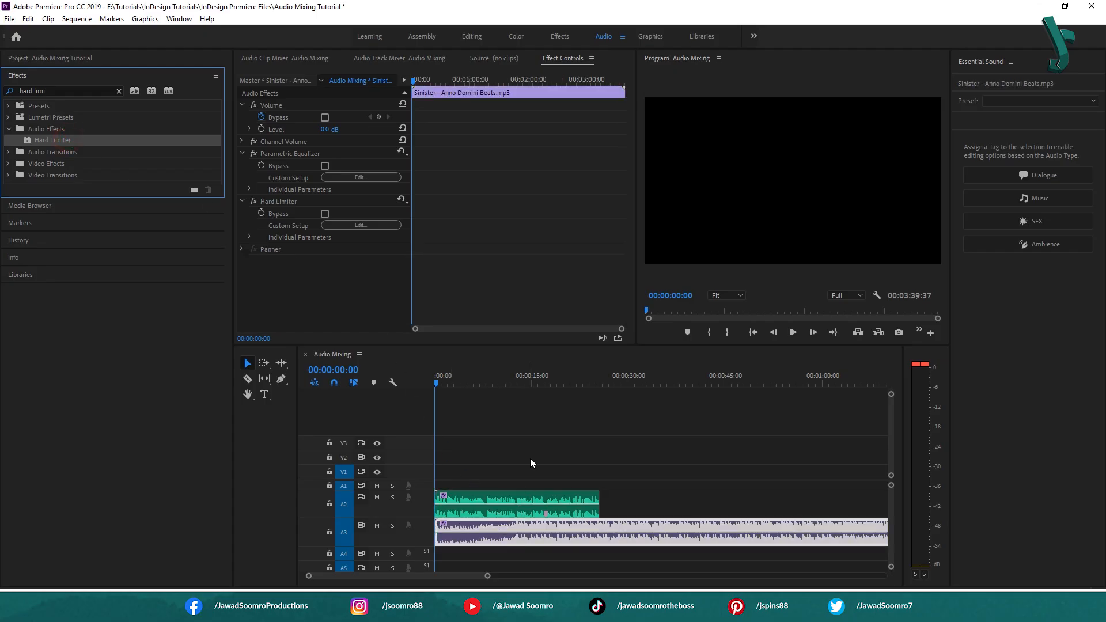
- Open the voice clip's Hard Limiter setup and choose the Limit to -6dB preset
{"action": "left_click", "coordinate": [506, 501]}
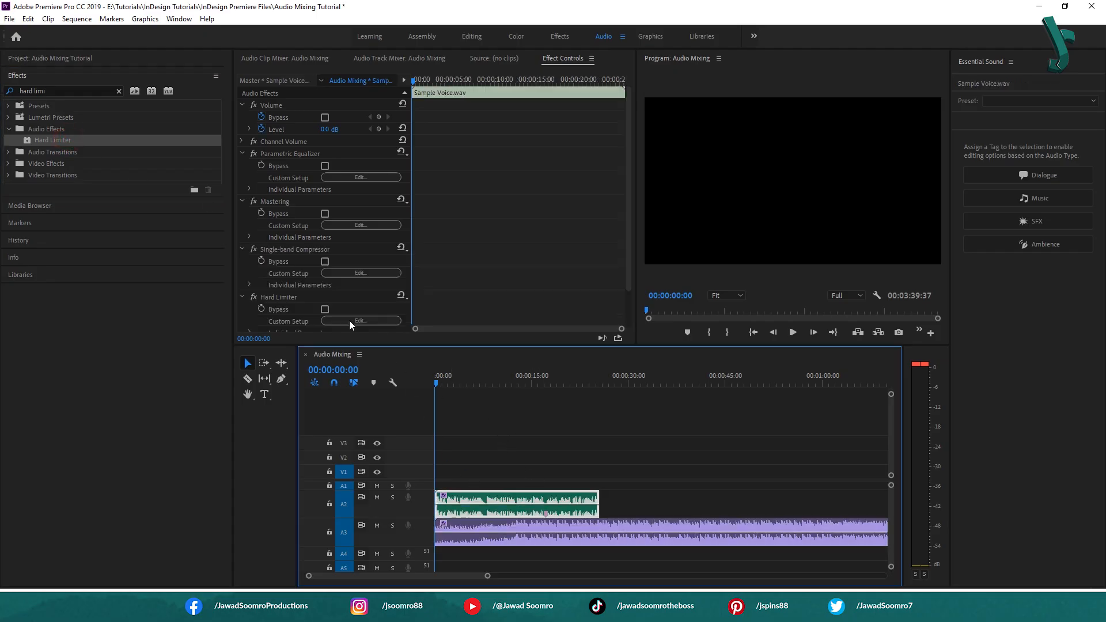
{"action": "left_click", "coordinate": [349, 320]}
{"action": "left_click", "coordinate": [538, 247]}
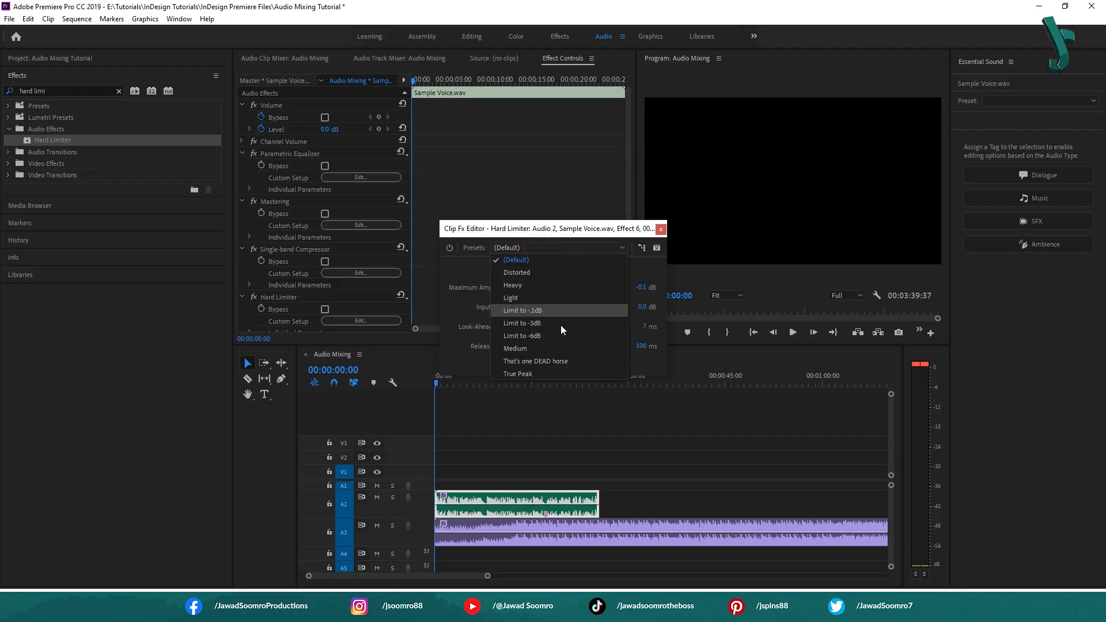
{"action": "left_click", "coordinate": [542, 339]}
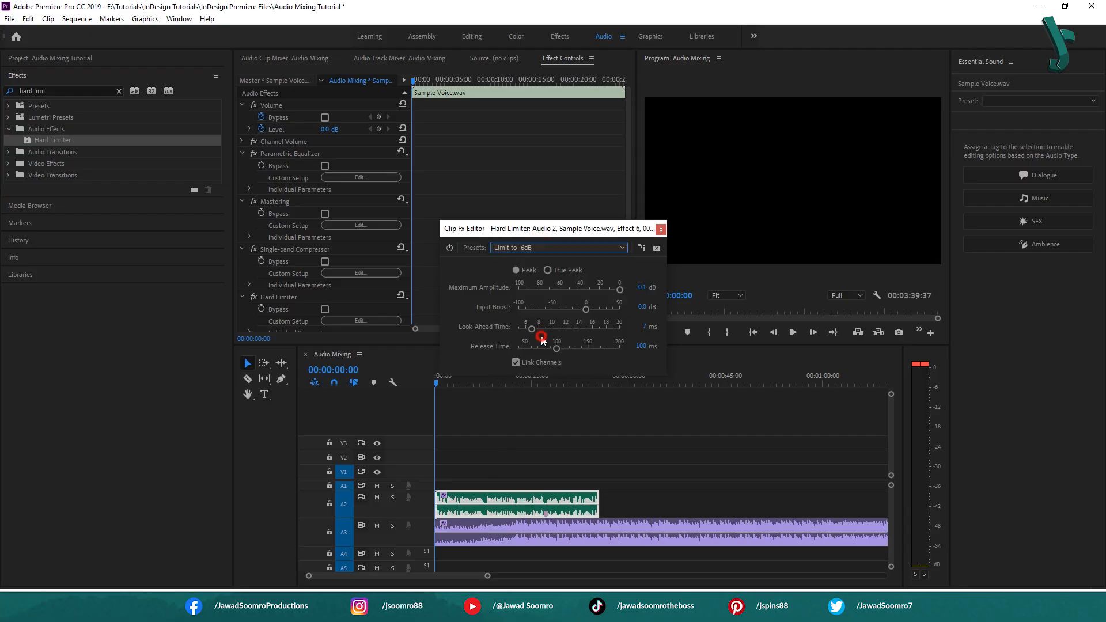
- Choose the Limit to -6dB preset for the music clip's Hard Limiter and close its editor
{"action": "left_click", "coordinate": [512, 539]}
{"action": "left_click", "coordinate": [355, 228]}
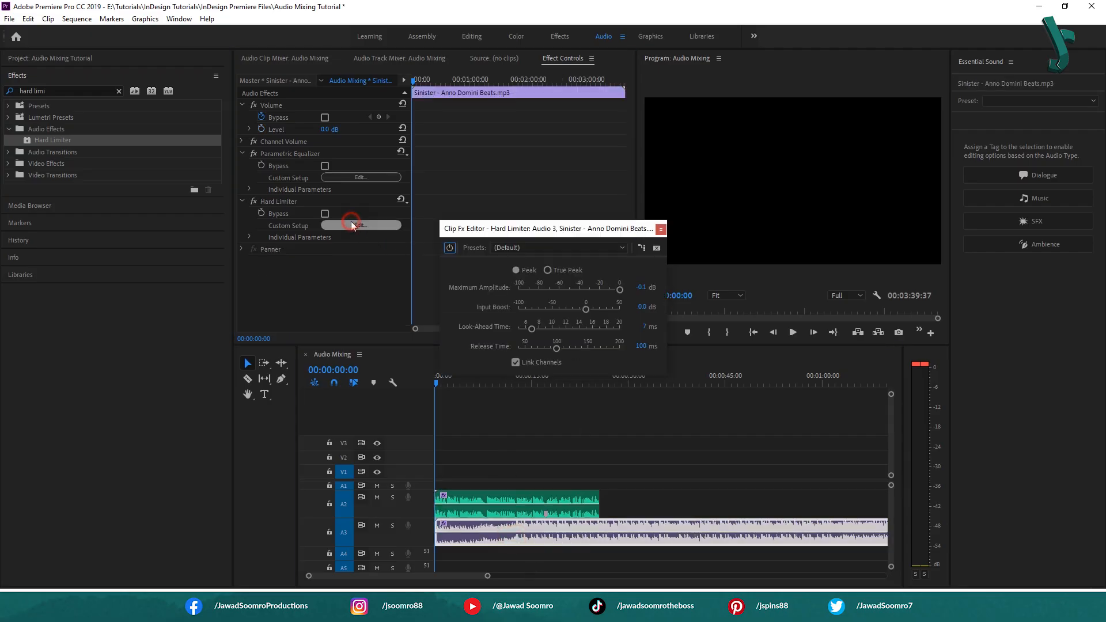
{"action": "left_click", "coordinate": [572, 249]}
{"action": "left_click", "coordinate": [553, 337]}
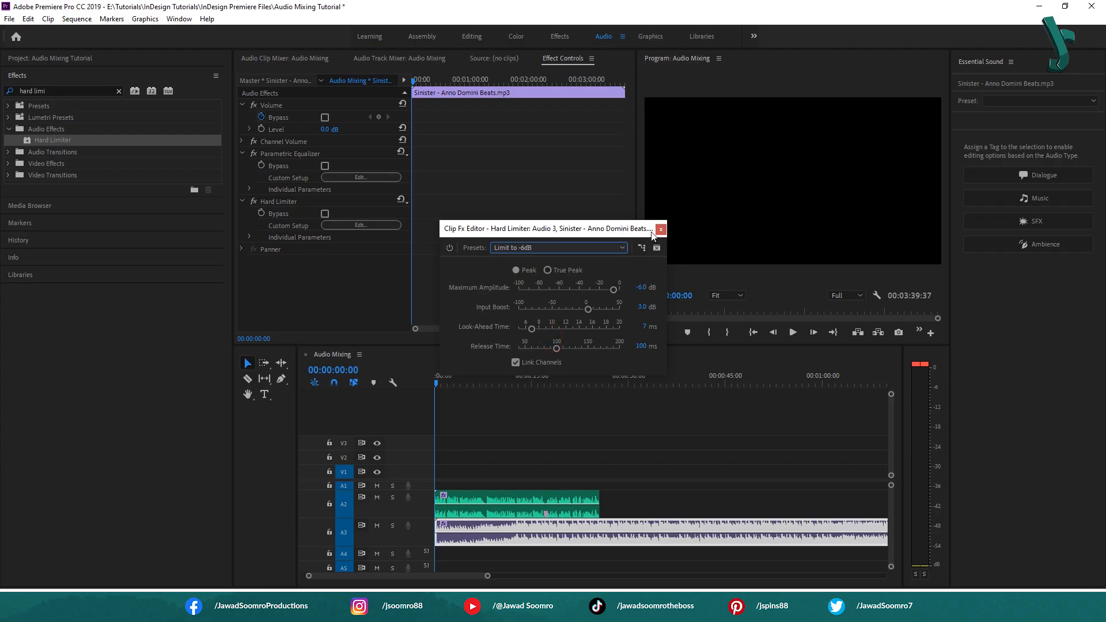
{"action": "left_click", "coordinate": [661, 230]}
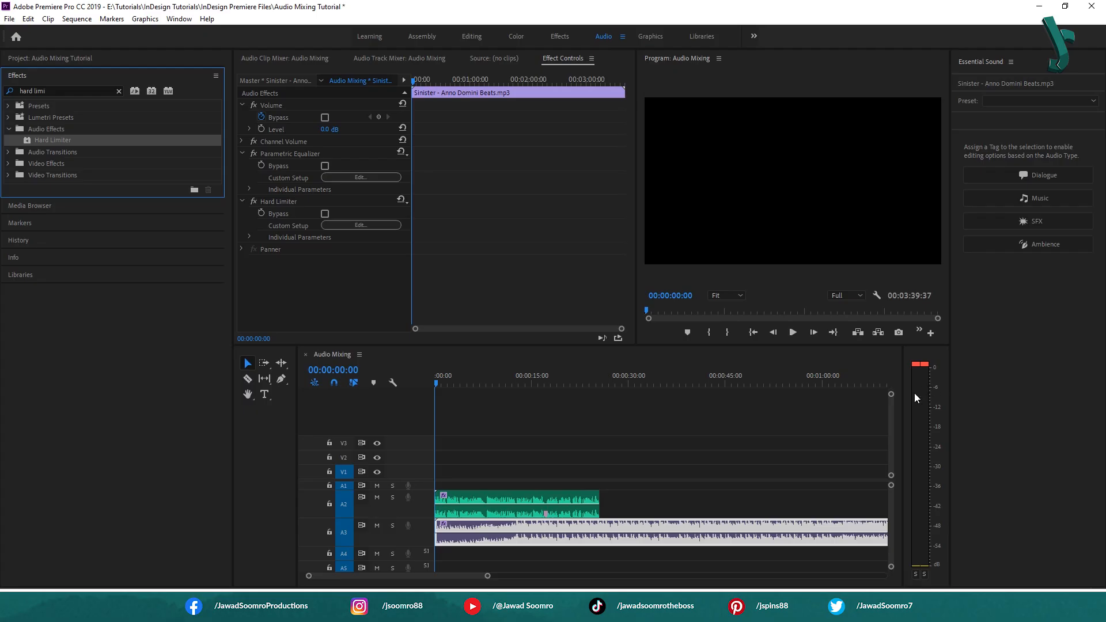
- Play the mix from the start, toggle the voice clip's Hard Limiter to compare, and review the voice's effect order
{"action": "key", "text": "space"}
{"action": "left_click", "coordinate": [770, 440]}
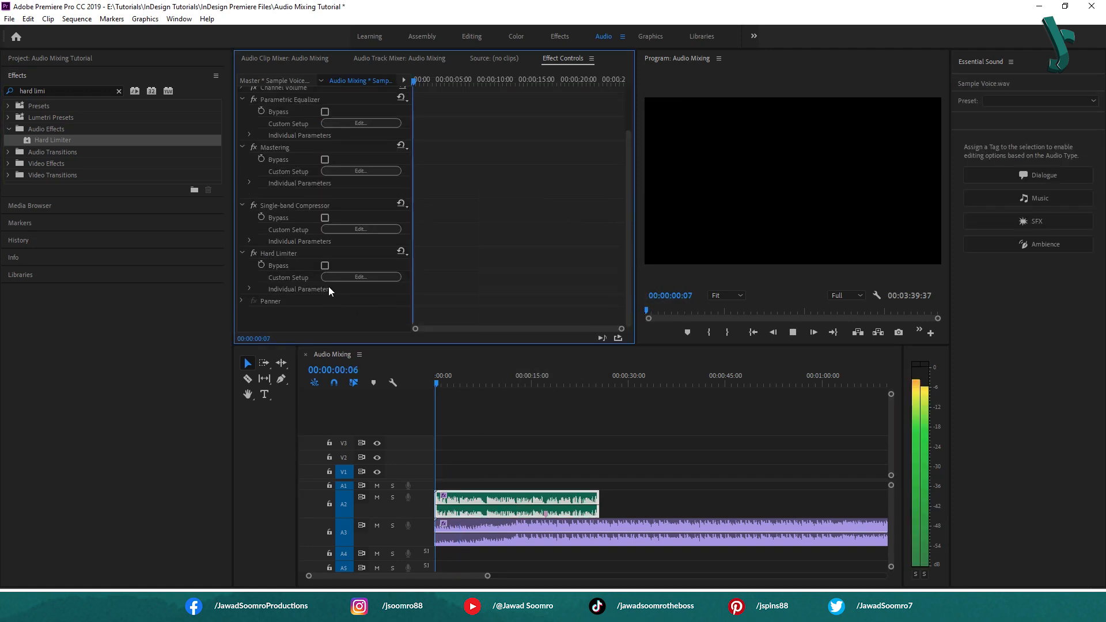
{"action": "left_click", "coordinate": [254, 253]}
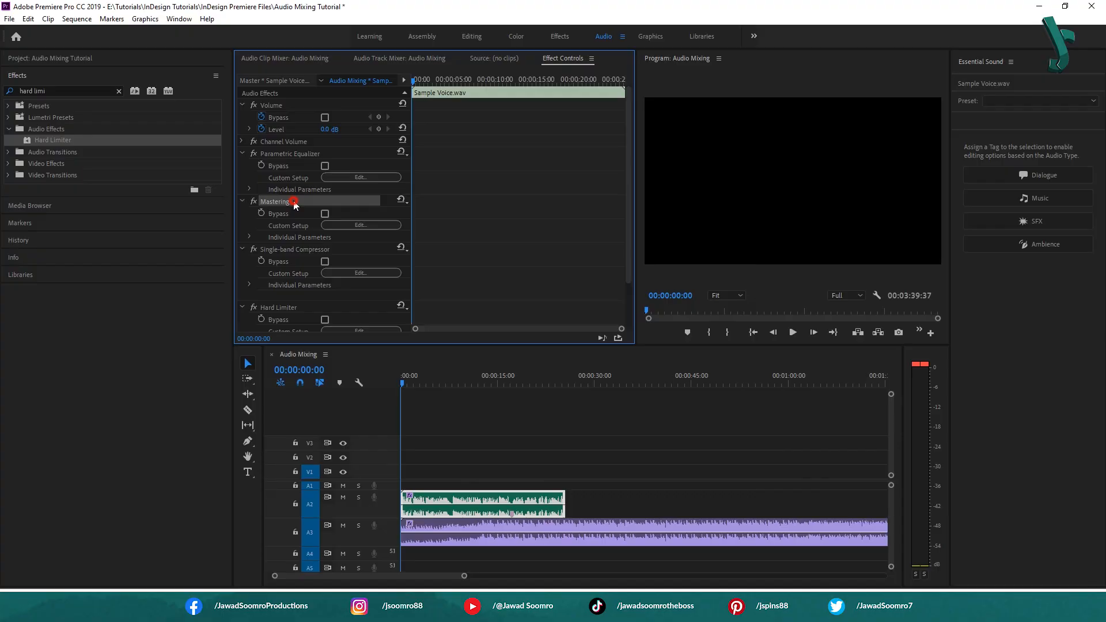
{"action": "left_click_drag", "start_coordinate": [294, 204], "coordinate": [277, 302]}
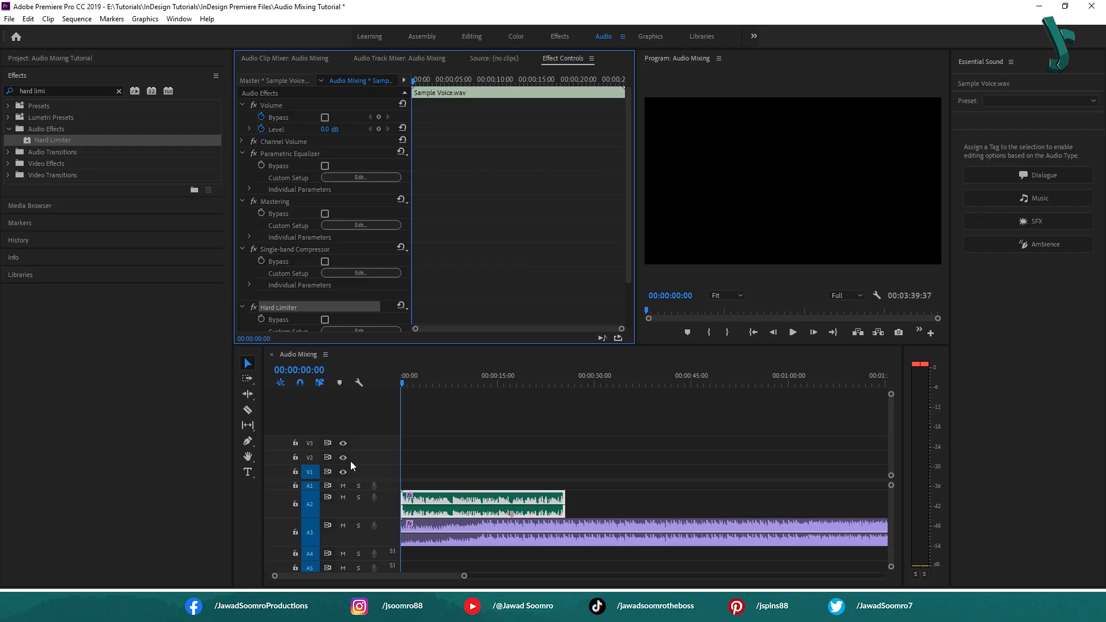
- Add volume keyframes with the Pen tool along the music clip on A3, both under and just past the voice
{"action": "left_click", "coordinate": [248, 443]}
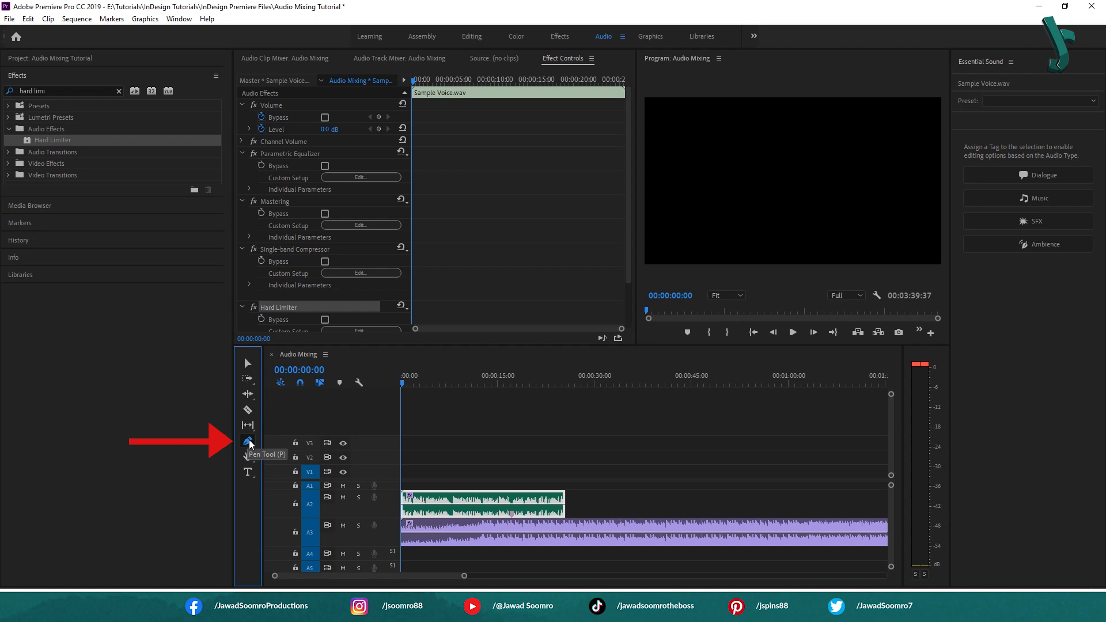
{"action": "left_click", "coordinate": [511, 533]}
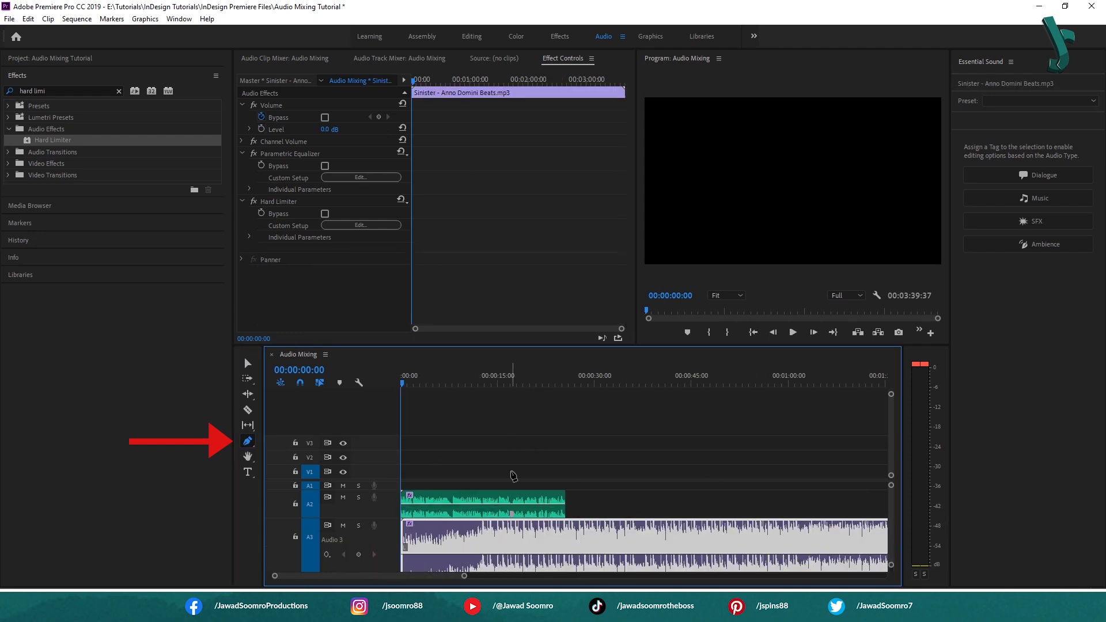
{"action": "key", "text": "="}
{"action": "key", "text": "space"}
{"action": "key", "text": "="}
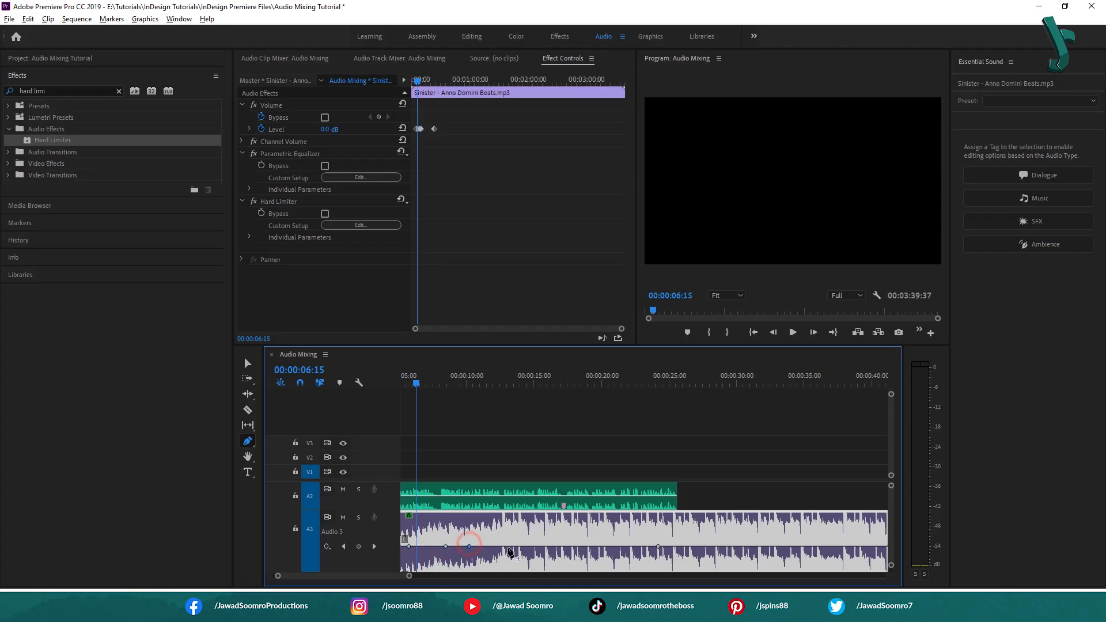
{"action": "left_click", "coordinate": [628, 546]}
{"action": "left_click", "coordinate": [683, 546]}
{"action": "left_click", "coordinate": [709, 546]}
{"action": "left_click", "coordinate": [741, 546]}
- Lower the music clip's volume keyframes beneath the voice while playing the mix, and save the project
{"action": "key", "text": "space"}
{"action": "scroll", "coordinate": [500, 552], "scroll_direction": "up", "scroll_amount": 2}
{"action": "left_click_drag", "start_coordinate": [500, 547], "coordinate": [641, 557]}
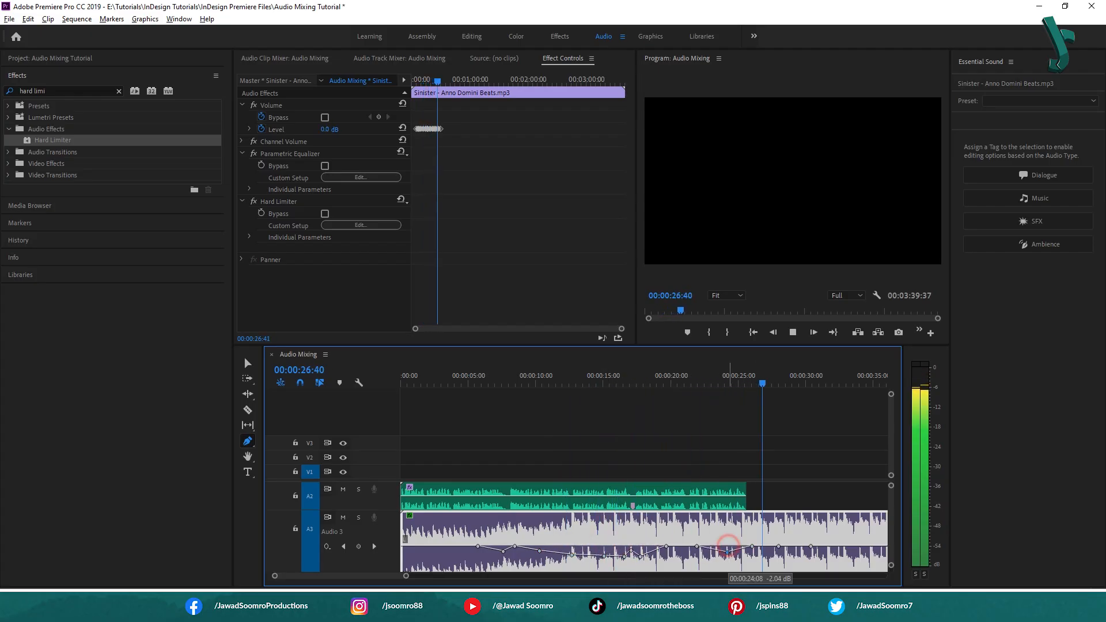
{"action": "left_click_drag", "start_coordinate": [697, 546], "coordinate": [688, 558]}
{"action": "key", "text": "ctrl+s"}
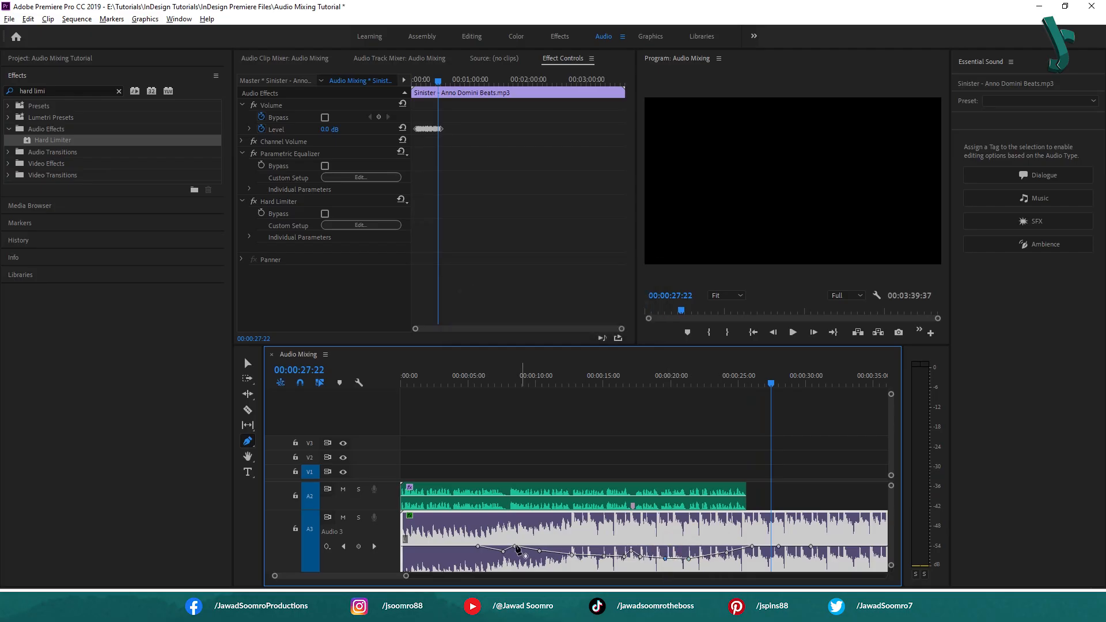
{"action": "left_click_drag", "start_coordinate": [478, 546], "coordinate": [463, 552]}
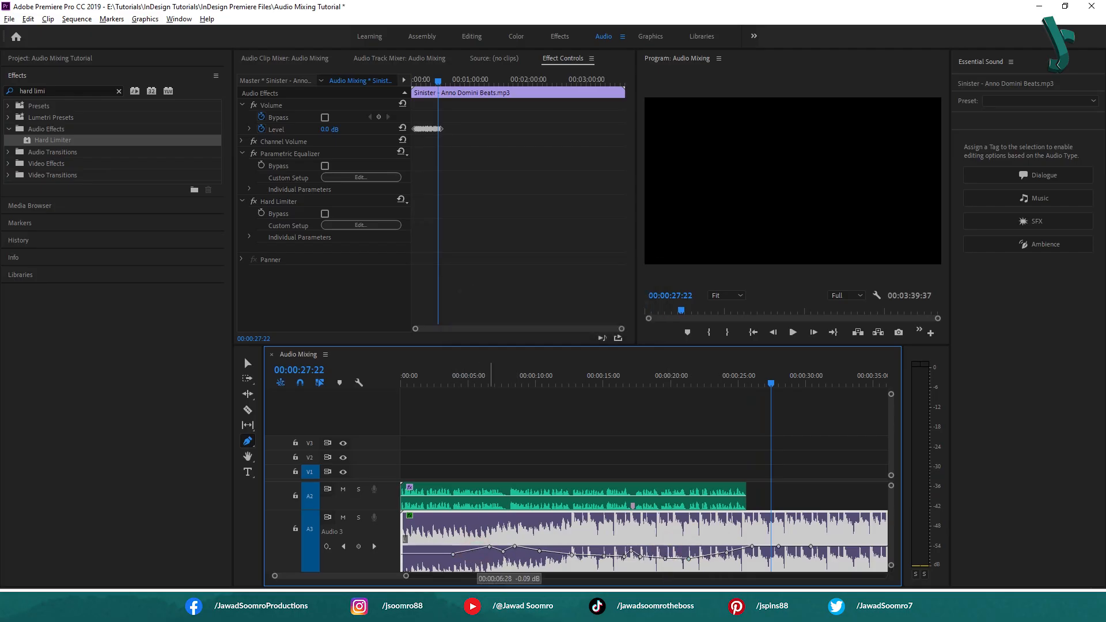
- Play the mix from the start to past the voice's end to check the keyframed music volume
{"action": "key", "text": "Home"}
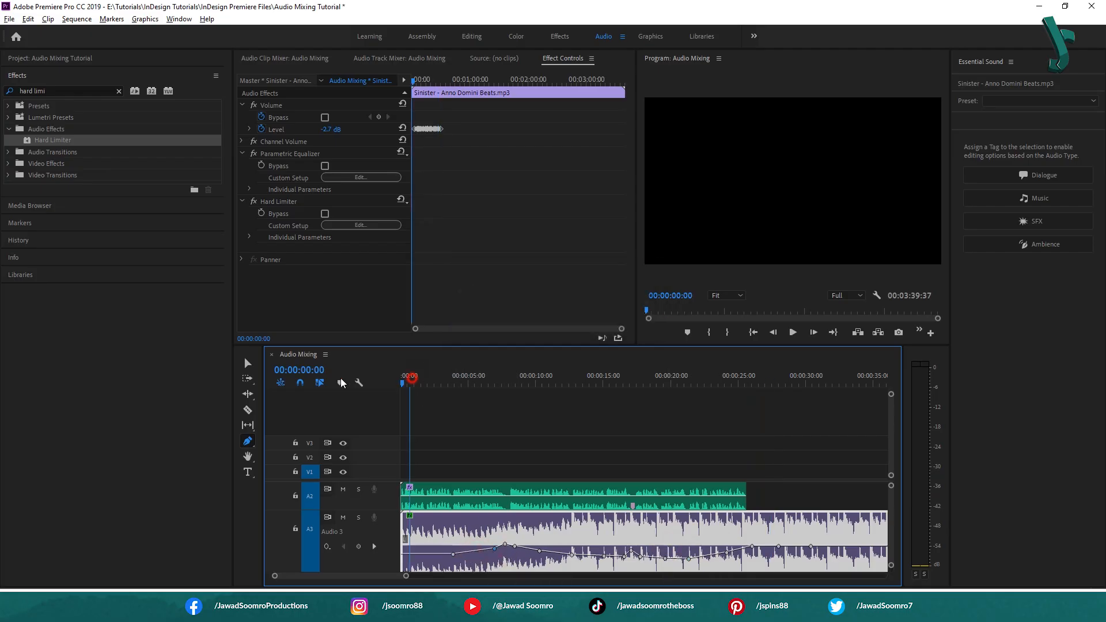
{"action": "key", "text": "space"}
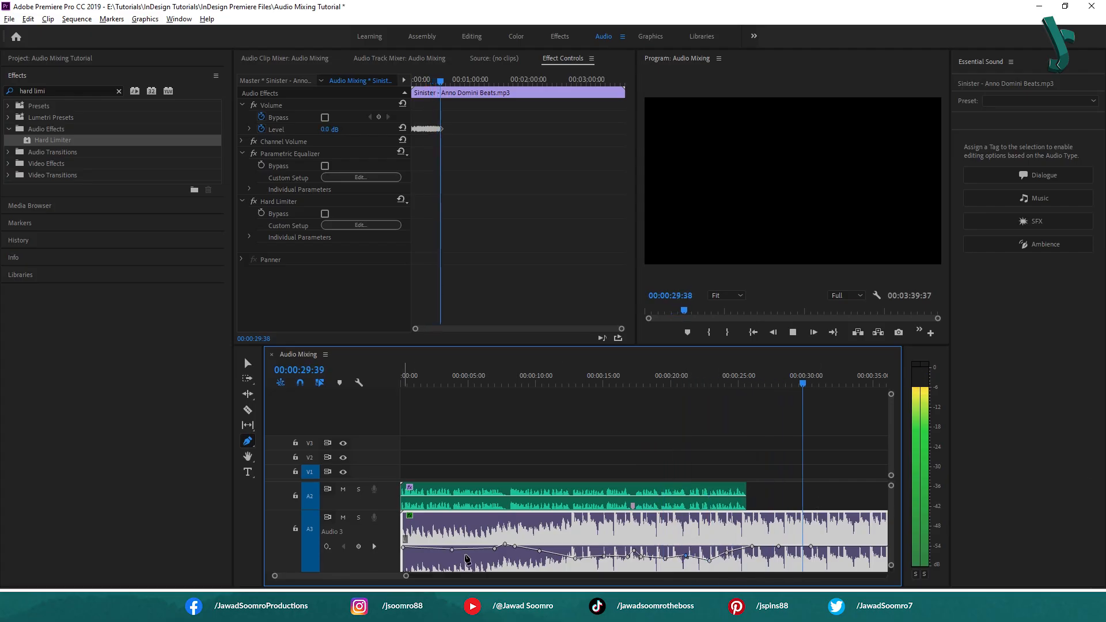
{"action": "key", "text": "space"}
- Reduce the audio tracks' height in the timeline and return the playhead to the start
{"action": "scroll", "coordinate": [369, 543], "scroll_direction": "down", "scroll_amount": 2}
{"action": "double_click", "coordinate": [368, 540]}
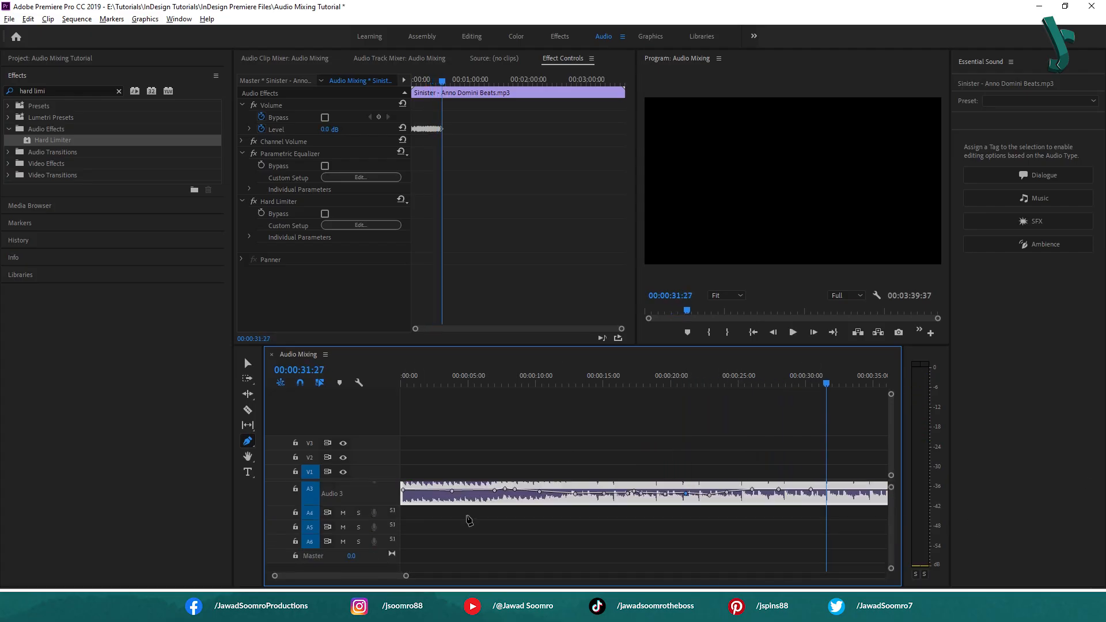
{"action": "left_click", "coordinate": [673, 547]}
{"action": "scroll", "coordinate": [633, 495], "scroll_direction": "up", "scroll_amount": 3}
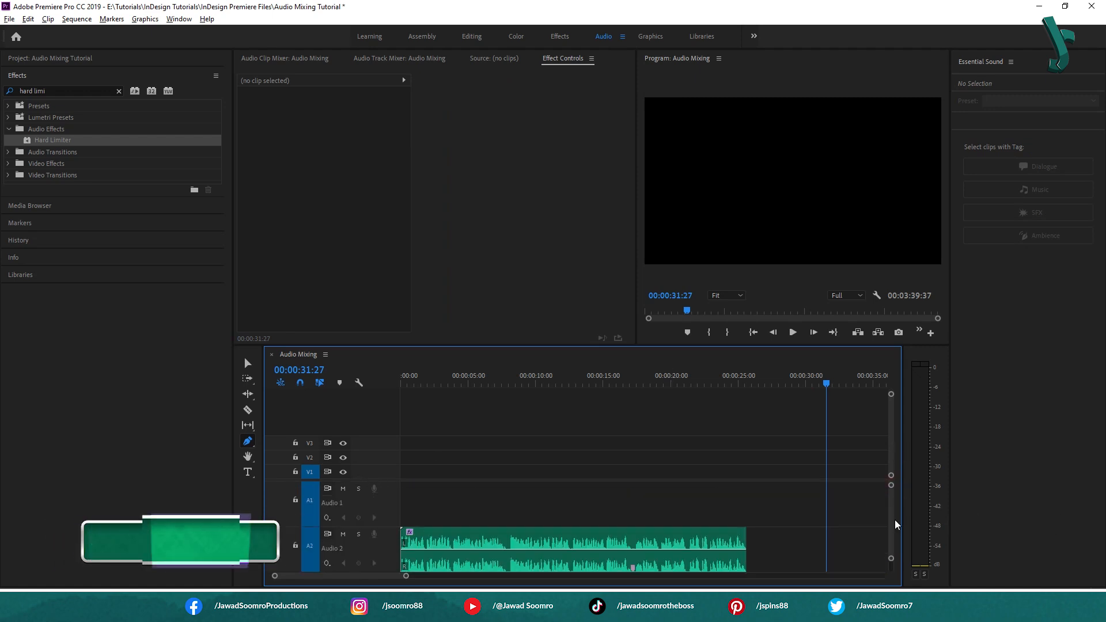
{"action": "key", "text": "Home"}
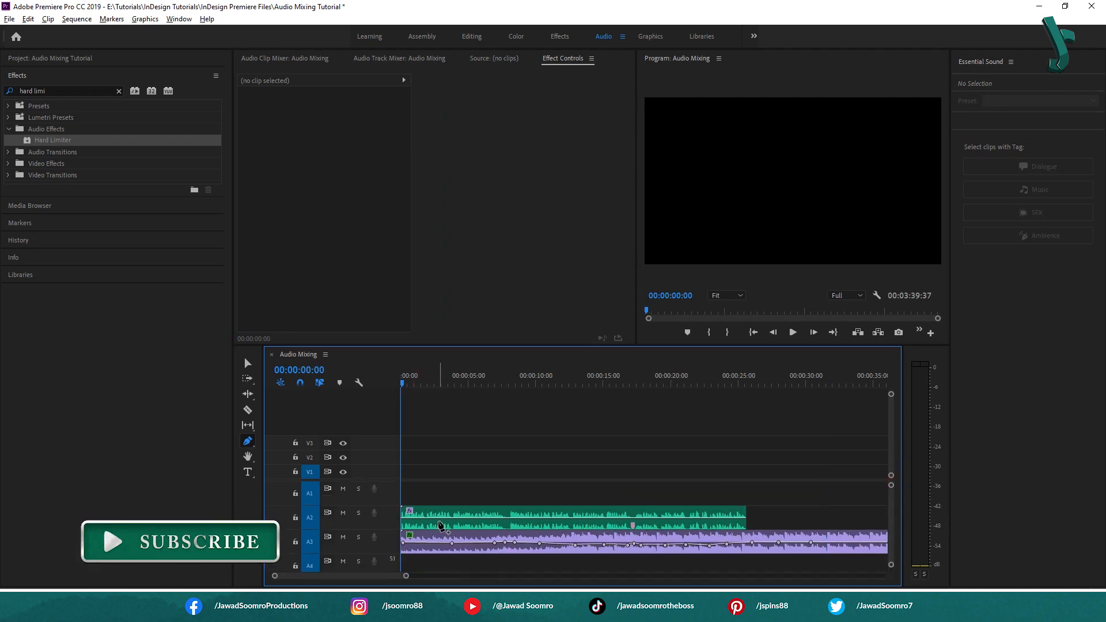
- Toggle the effects on the voice clip, starting with its Parametric Equalizer, for a before-and-after comparison
{"action": "left_click", "coordinate": [248, 363]}
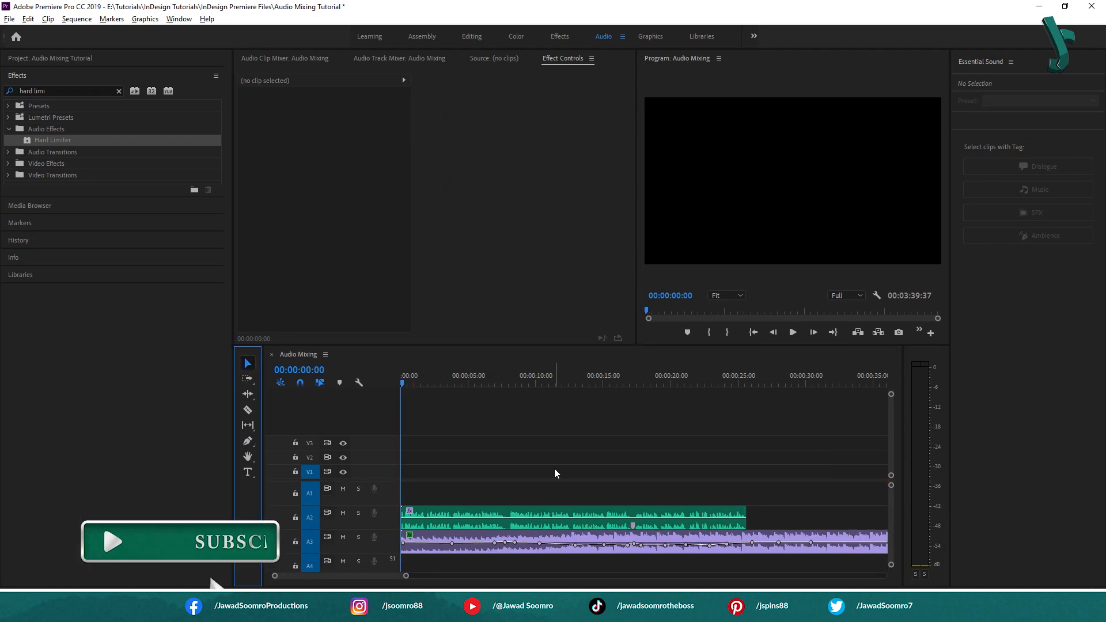
{"action": "left_click", "coordinate": [507, 517]}
{"action": "left_click", "coordinate": [255, 149]}
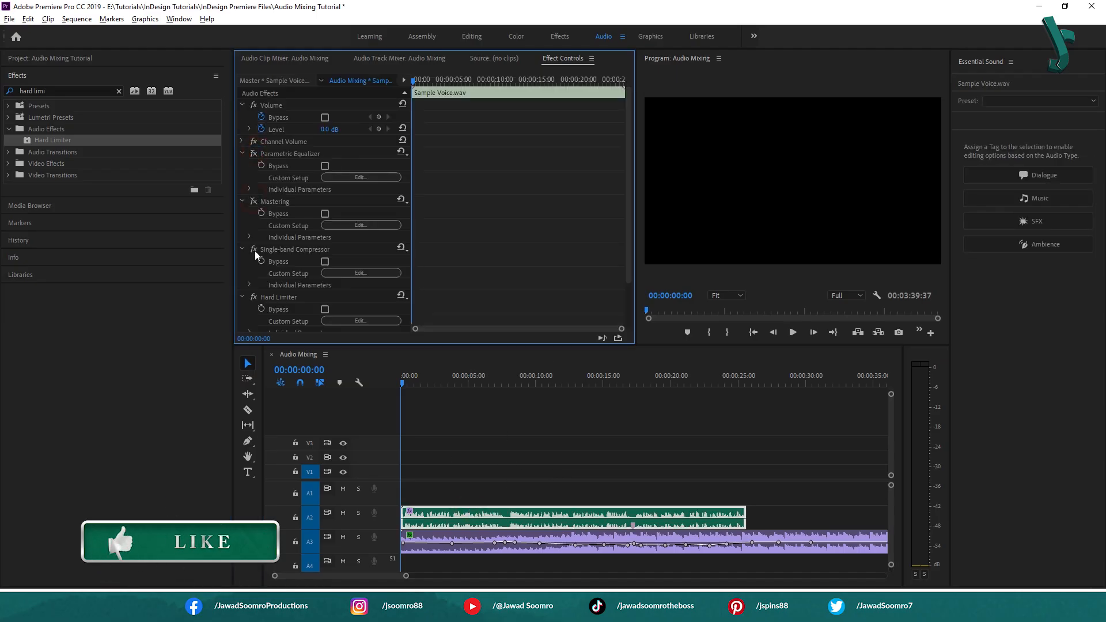
{"action": "left_click", "coordinate": [497, 465]}
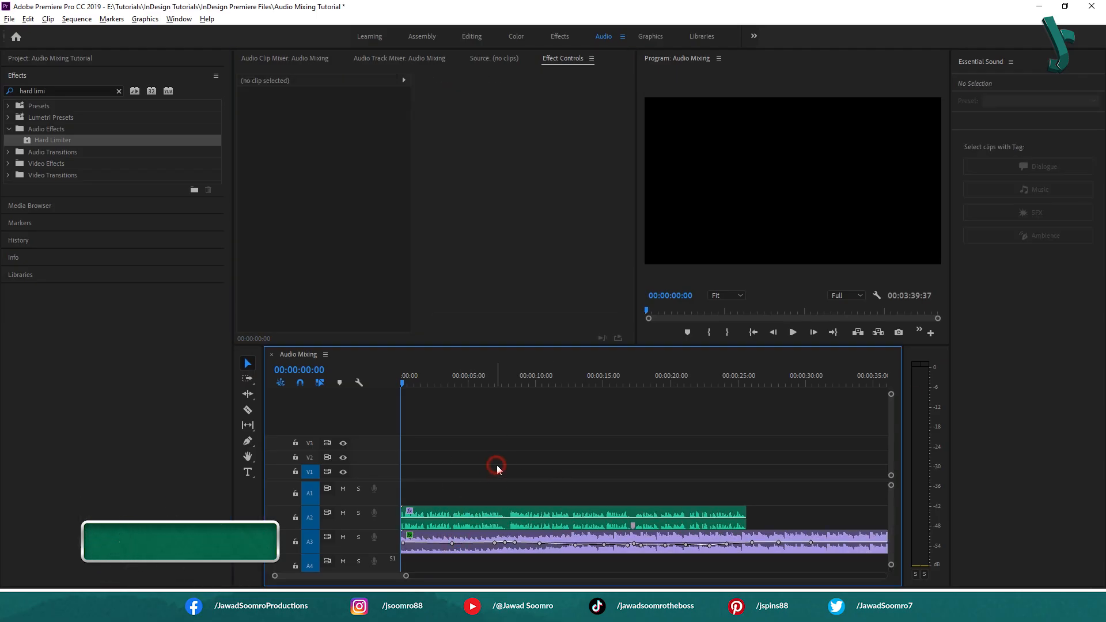
- Play the mix from the start while inspecting both clips' effects and the music clip's volume keyframes up close
{"action": "key", "text": "space"}
{"action": "left_click", "coordinate": [507, 511]}
{"action": "left_click", "coordinate": [506, 541]}
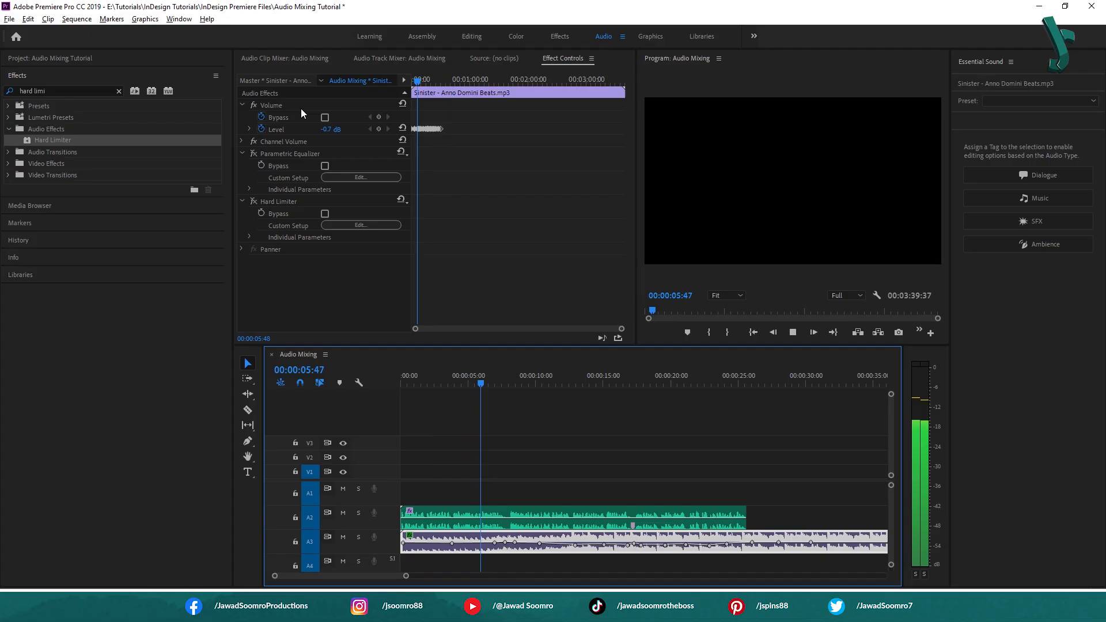
{"action": "left_click_drag", "start_coordinate": [621, 329], "coordinate": [555, 329]}
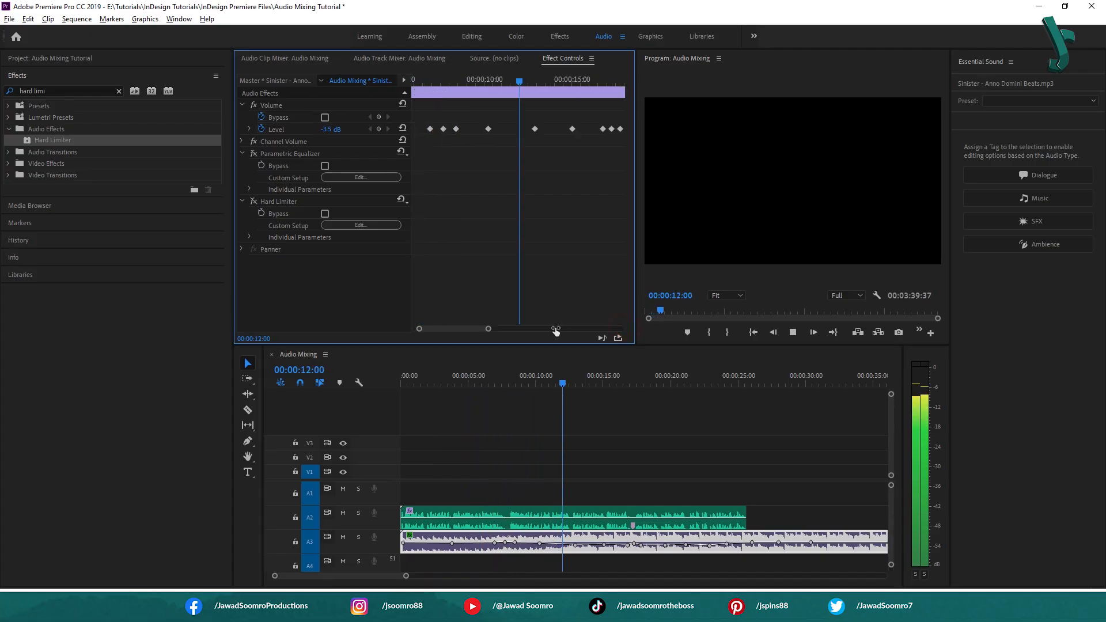
{"action": "left_click", "coordinate": [564, 516]}
{"action": "key", "text": "space"}
- Return the playhead to the start and toggle the music clip's Parametric Equalizer for comparison
{"action": "key", "text": "Home"}
{"action": "left_click", "coordinate": [469, 541]}
{"action": "left_click", "coordinate": [254, 156]}
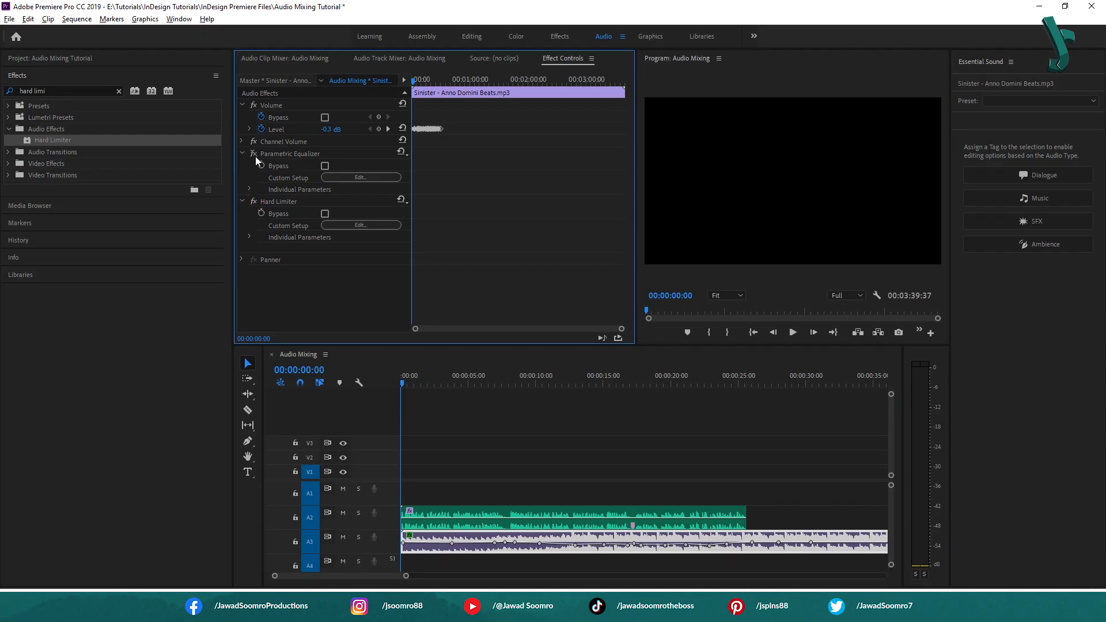